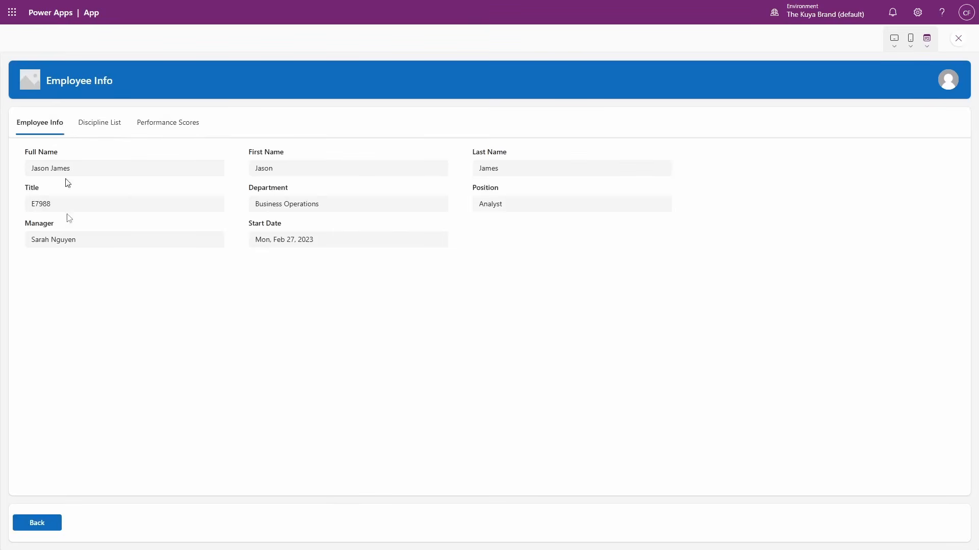
- Look through the Discipline List and Performance Scores tabs of the employee record in the app preview
{"action": "left_click", "coordinate": [103, 132]}
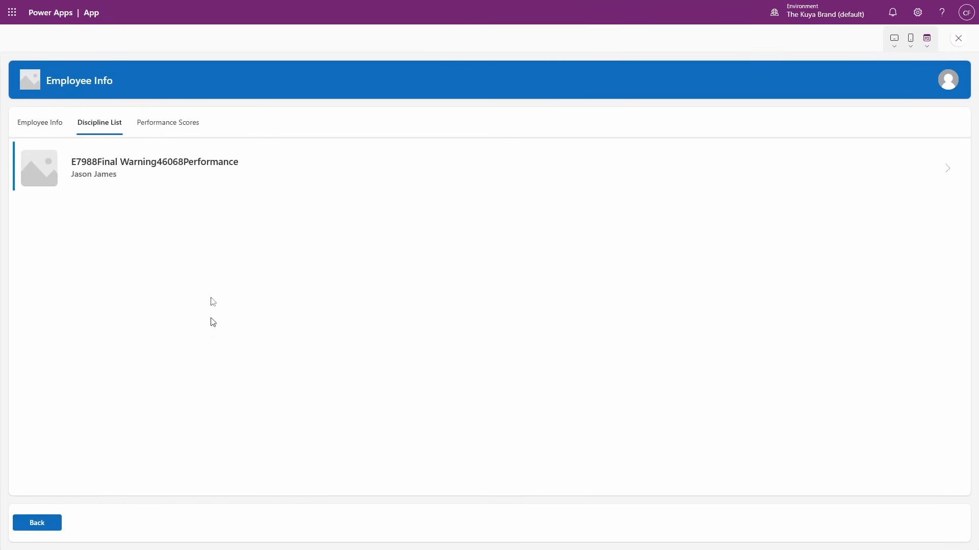
{"action": "left_click", "coordinate": [179, 126]}
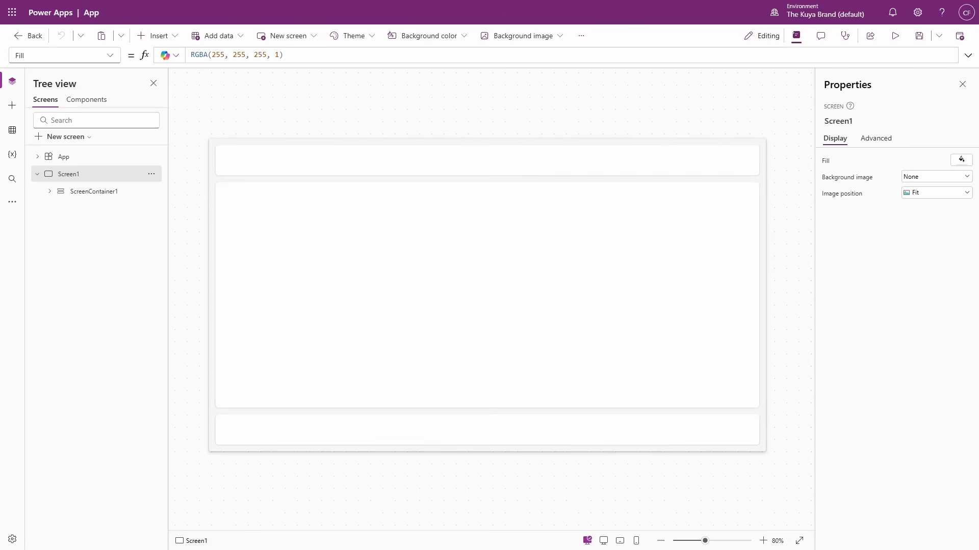
- Turn on the Modern controls and themes update in the app's settings
{"action": "left_click", "coordinate": [581, 37]}
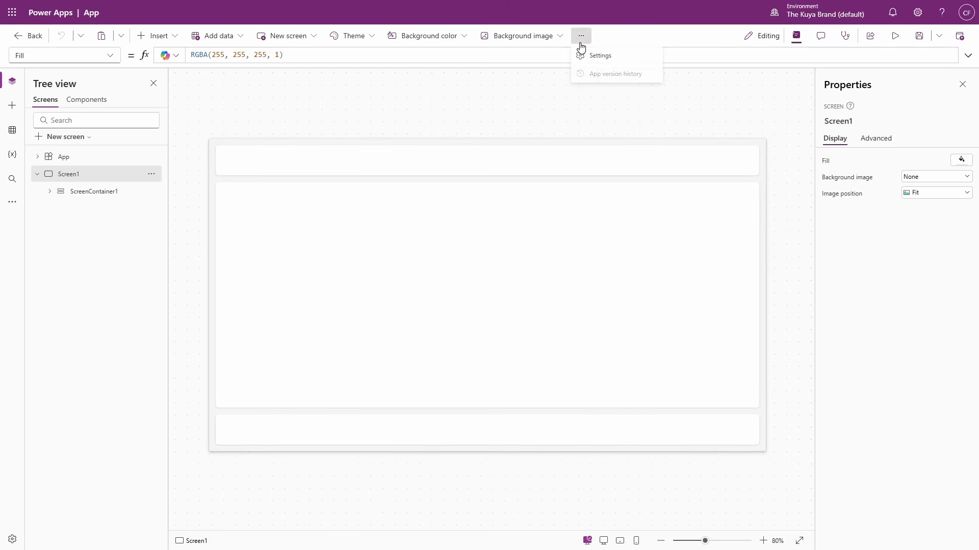
{"action": "left_click", "coordinate": [586, 57]}
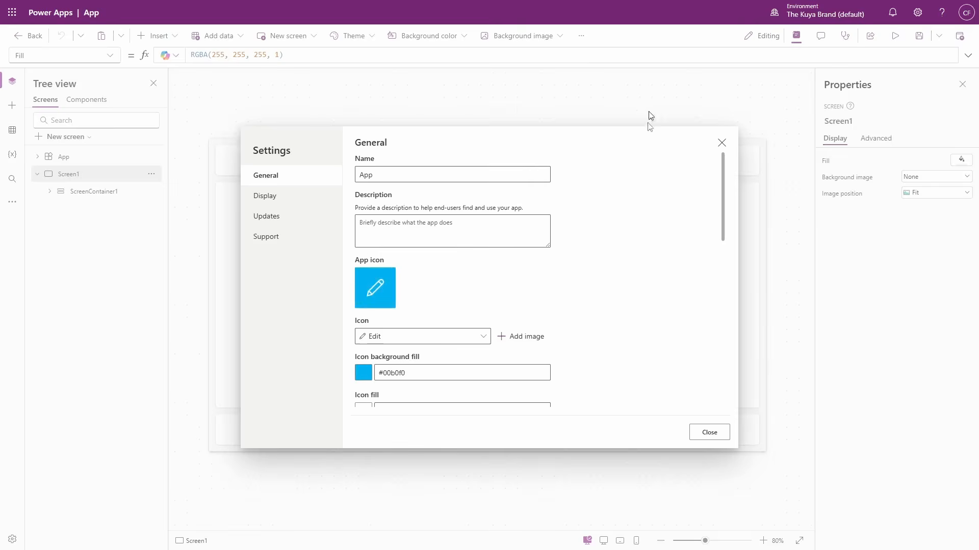
{"action": "left_click", "coordinate": [288, 200]}
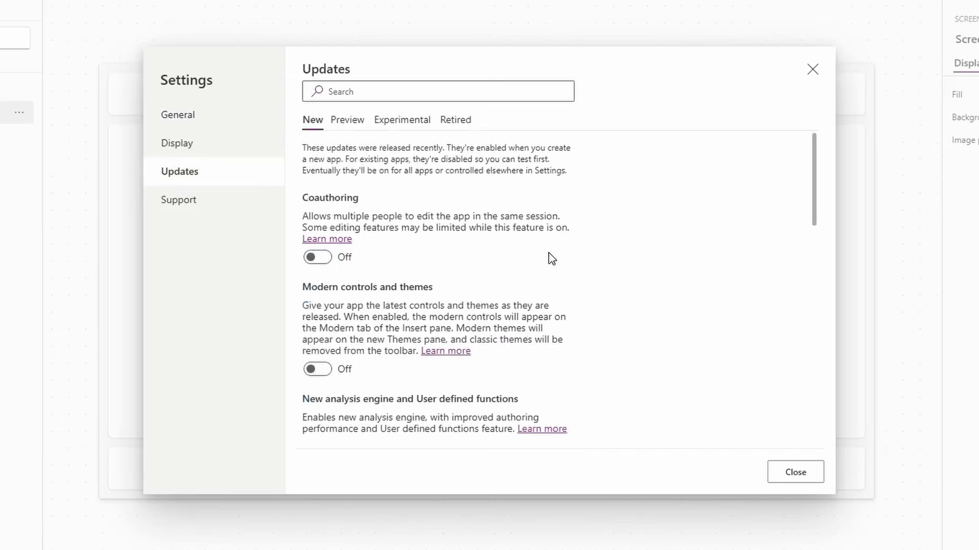
{"action": "scroll", "coordinate": [536, 273], "scroll_direction": "down", "scroll_amount": 1}
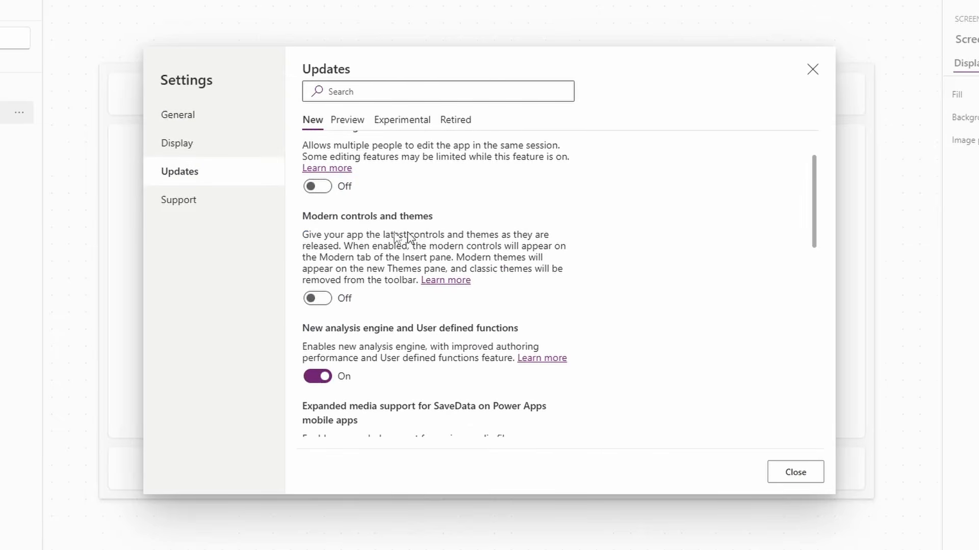
{"action": "left_click", "coordinate": [311, 301]}
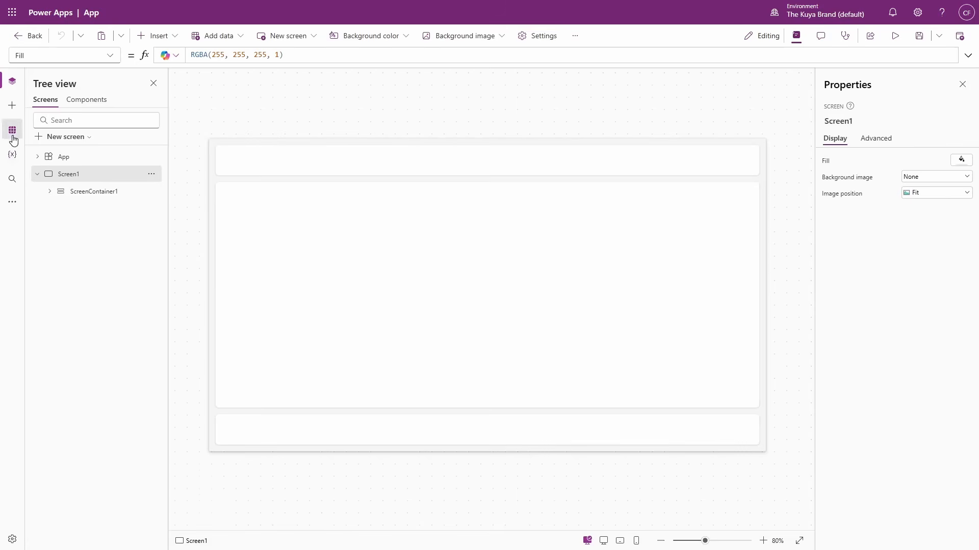
- Check the app's data sources and expand ScreenContainer1 in the screen hierarchy
{"action": "left_click", "coordinate": [13, 136]}
{"action": "left_click", "coordinate": [90, 196]}
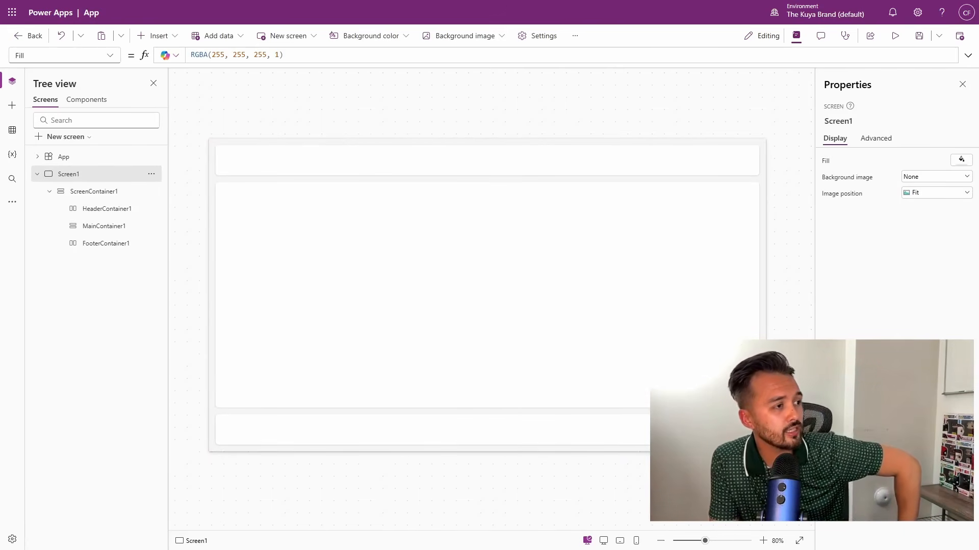
- Set the top, bottom, left and right padding of MainContainer1 to 0
{"action": "left_click", "coordinate": [488, 255]}
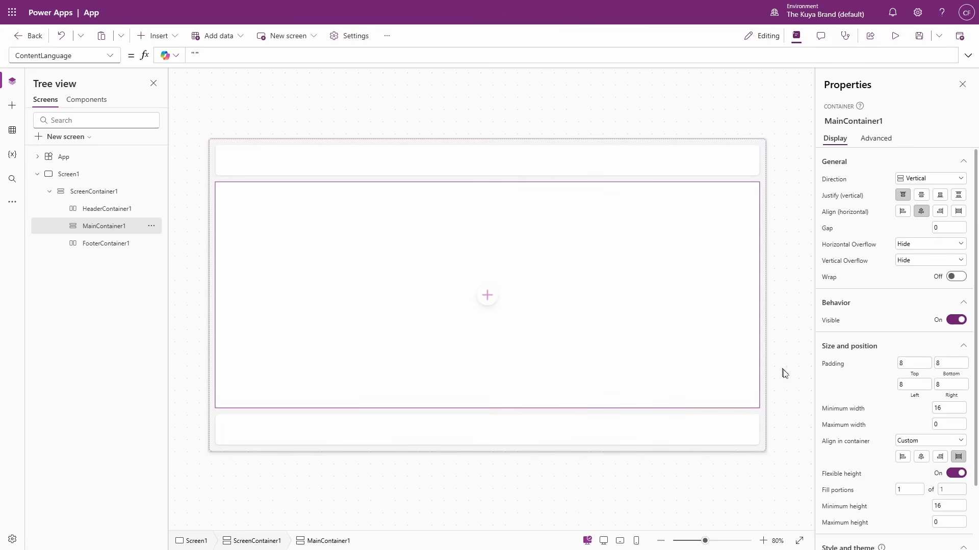
{"action": "left_click", "coordinate": [899, 363]}
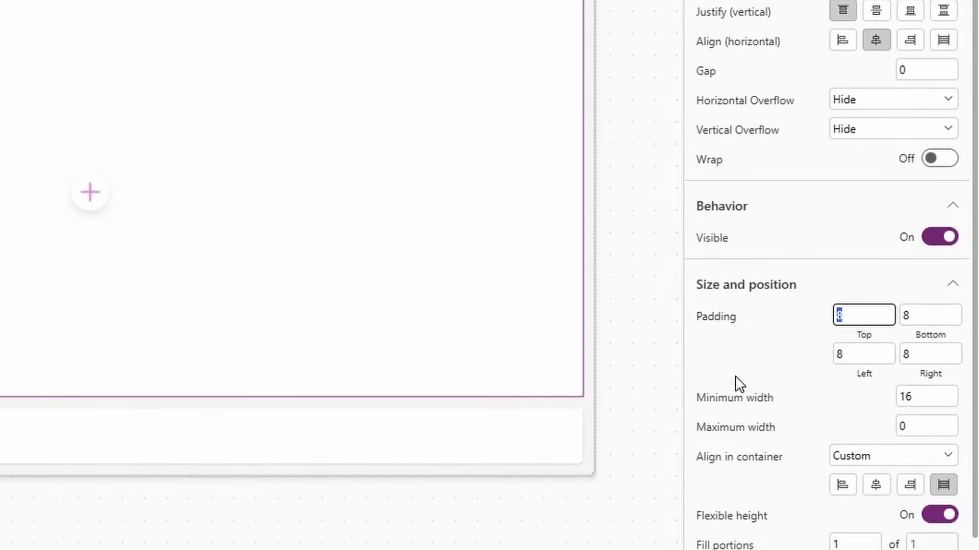
{"action": "type", "text": "0"}
{"action": "key", "text": "Tab"}
{"action": "type", "text": "0"}
{"action": "key", "text": "Tab"}
{"action": "type", "text": "0"}
{"action": "key", "text": "Tab"}
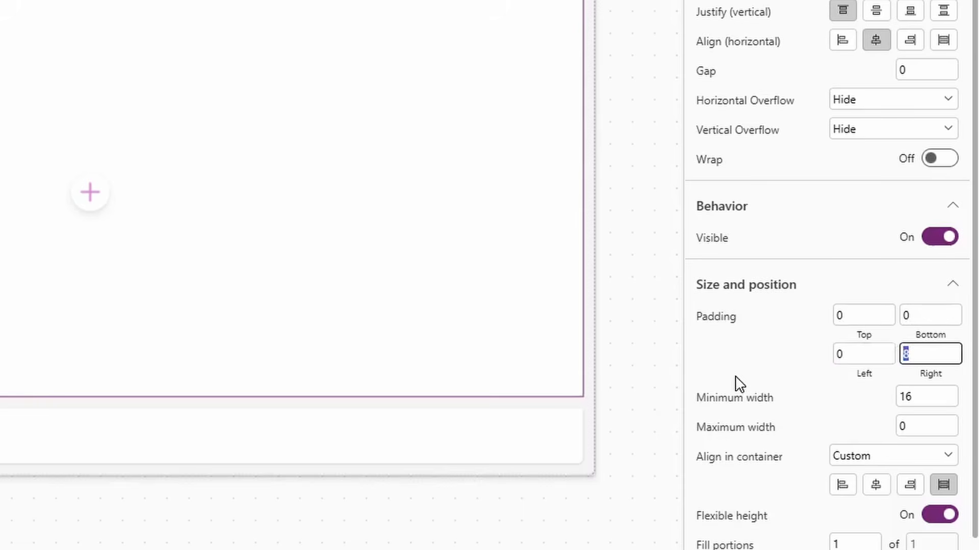
{"action": "type", "text": "0"}
{"action": "key", "text": "Tab"}
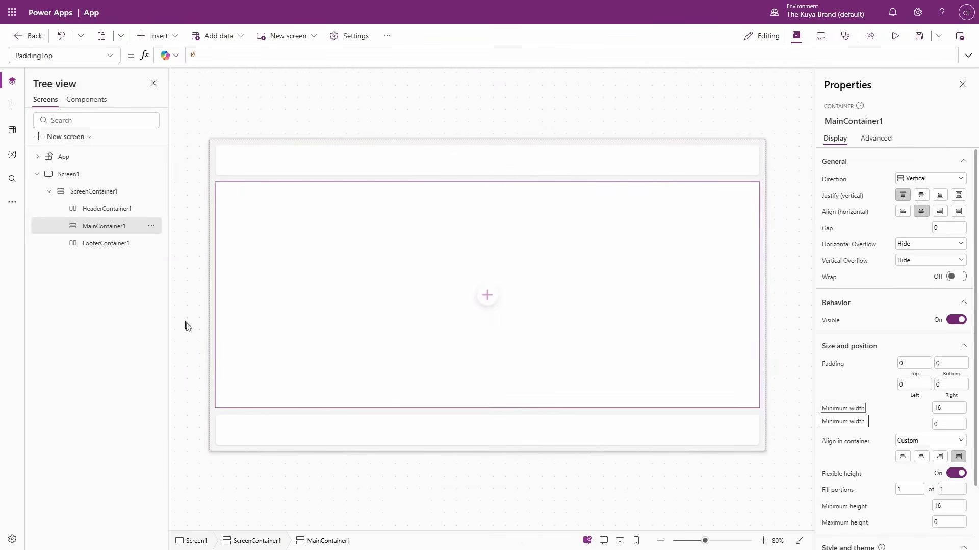
- Insert a horizontal container in MainContainer1, with flexible height off and a height of 60
{"action": "left_click", "coordinate": [11, 109]}
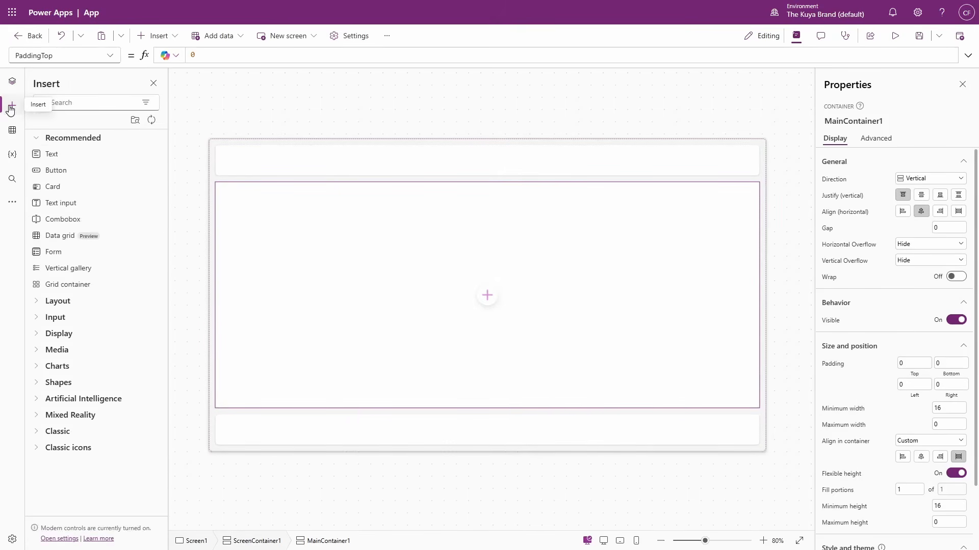
{"action": "type", "text": "contain"}
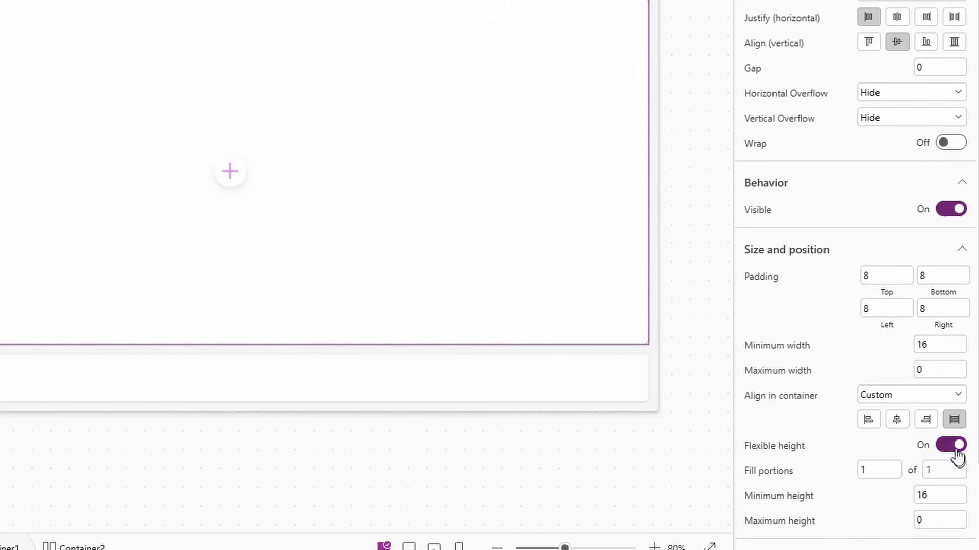
{"action": "left_click", "coordinate": [952, 447]}
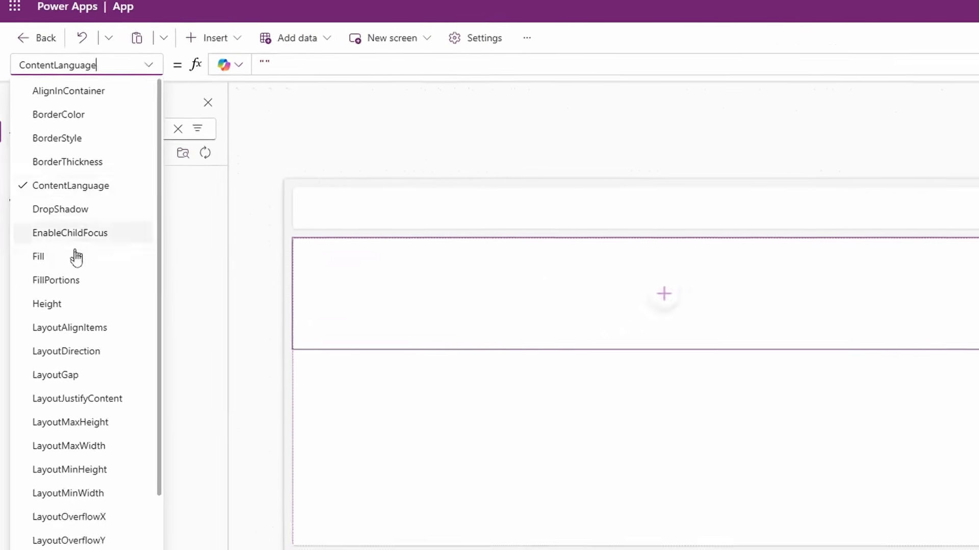
{"action": "left_click", "coordinate": [35, 230]}
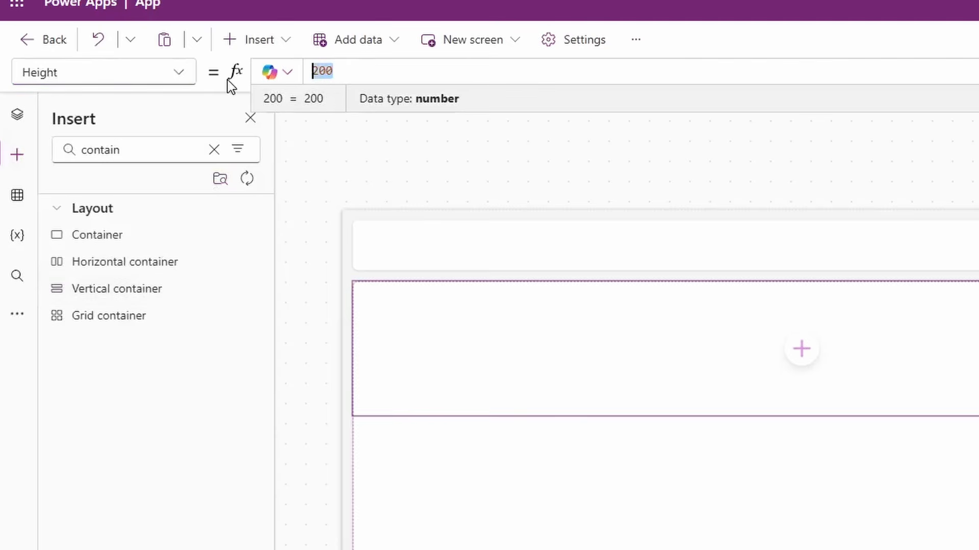
{"action": "type", "text": "60"}
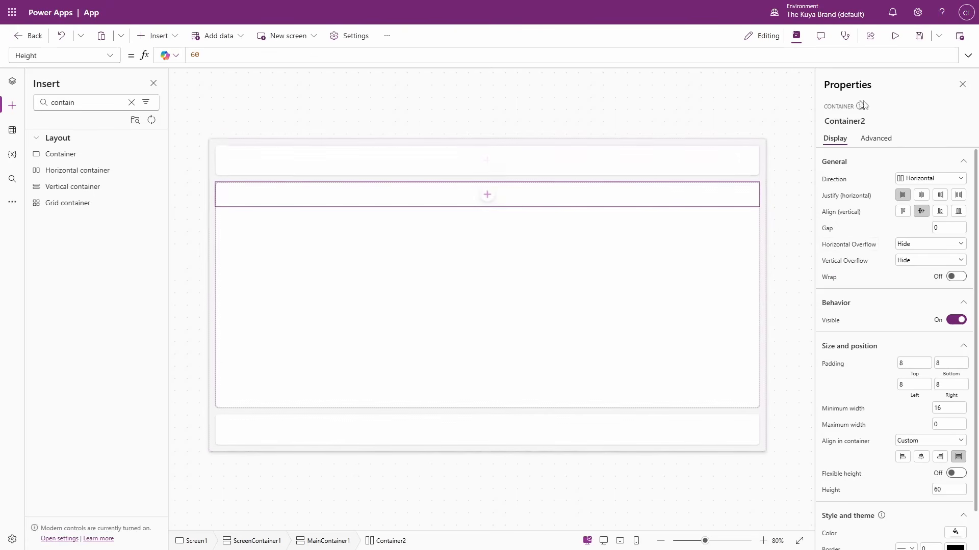
- Rename the new horizontal container as TabContainer
{"action": "left_click", "coordinate": [857, 122]}
{"action": "type", "text": "Ta"}
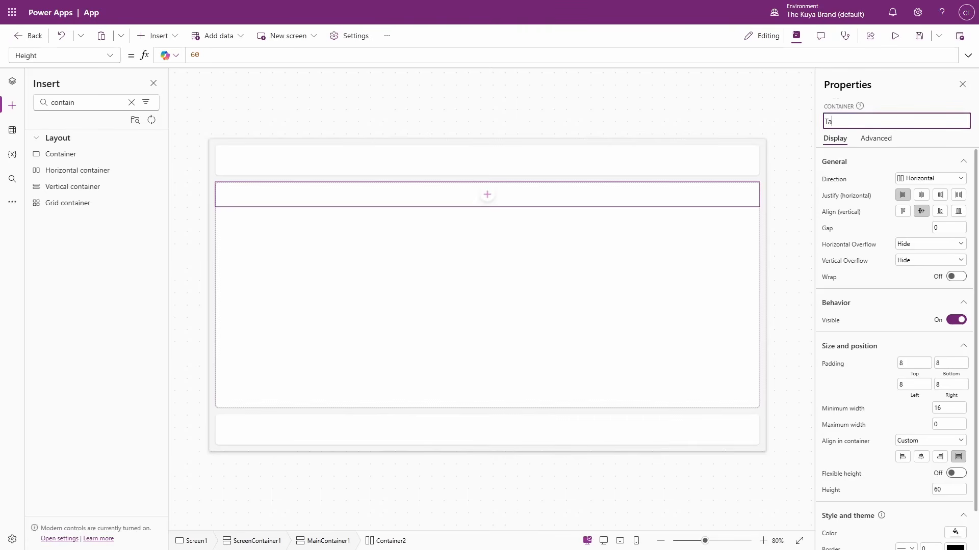
{"action": "type", "text": "bContainer"}
{"action": "key", "text": "Return"}
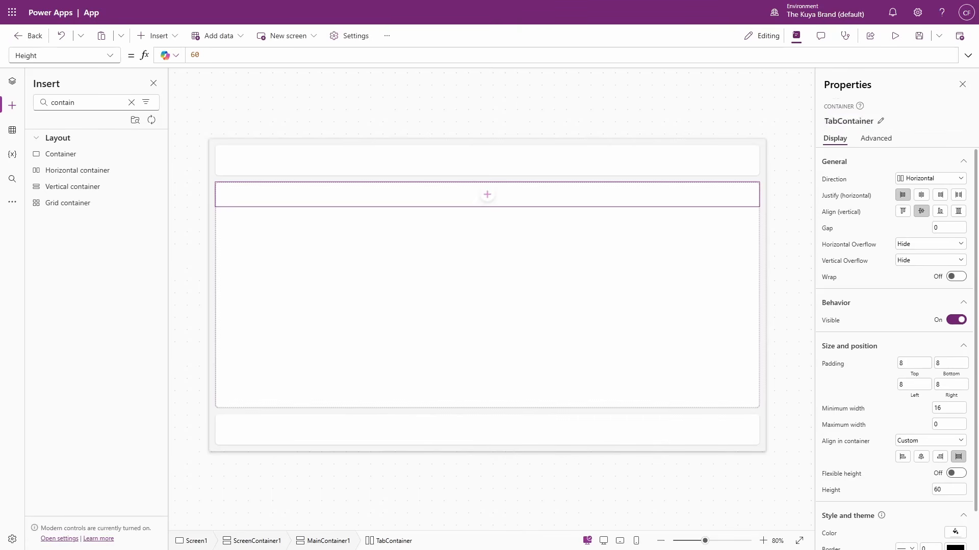
- Insert a Tab list control into TabContainer
{"action": "left_click", "coordinate": [487, 195]}
{"action": "type", "text": "tab"}
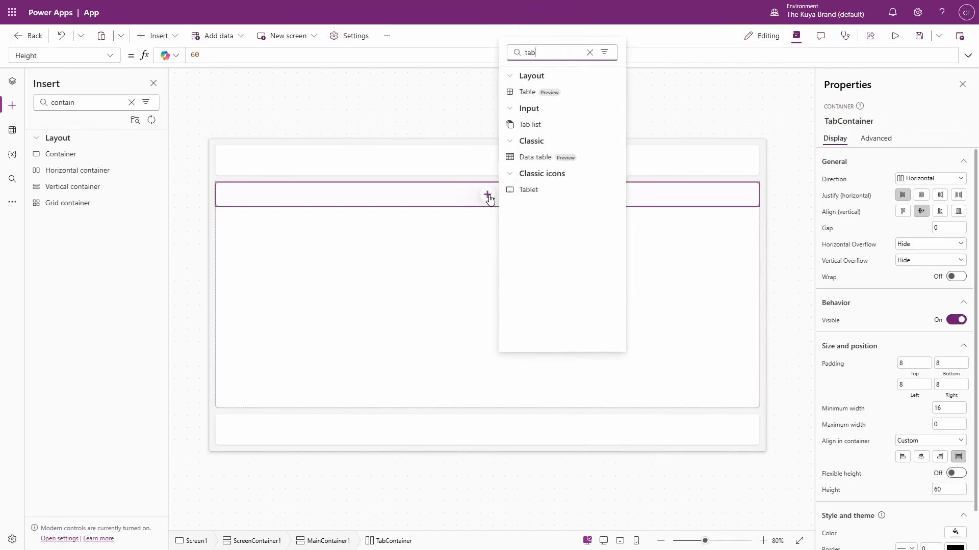
{"action": "left_click", "coordinate": [550, 123]}
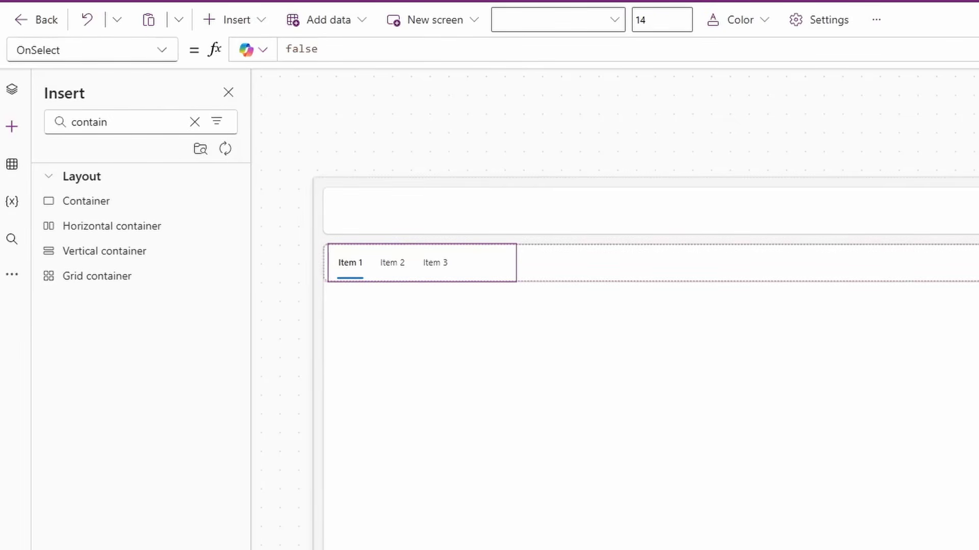
- Set the tab list's Width property to Parent.Width
{"action": "left_click", "coordinate": [162, 50]}
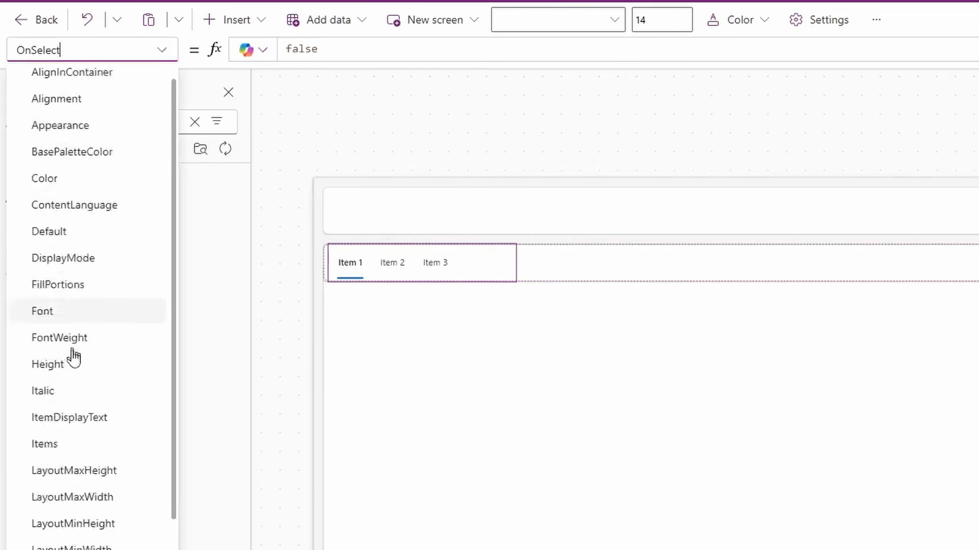
{"action": "scroll", "coordinate": [72, 353], "scroll_direction": "down", "scroll_amount": 4}
{"action": "left_click", "coordinate": [114, 548]}
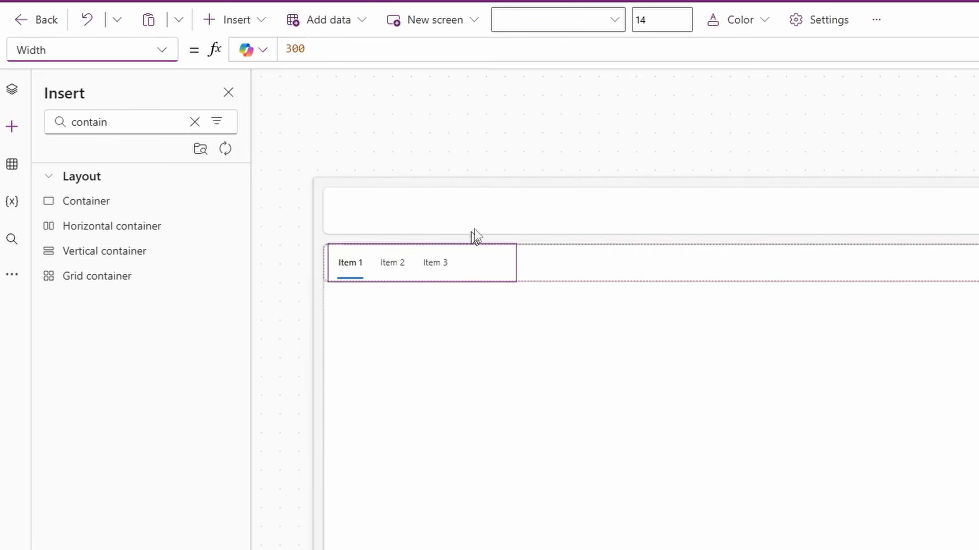
{"action": "left_click_drag", "start_coordinate": [346, 47], "coordinate": [157, 52]}
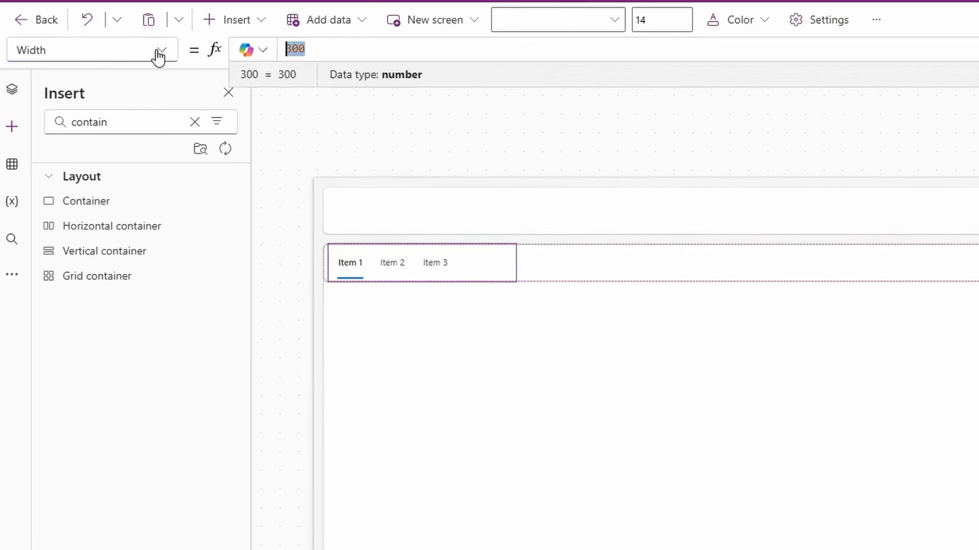
{"action": "type", "text": "pare"}
{"action": "key", "text": "Tab"}
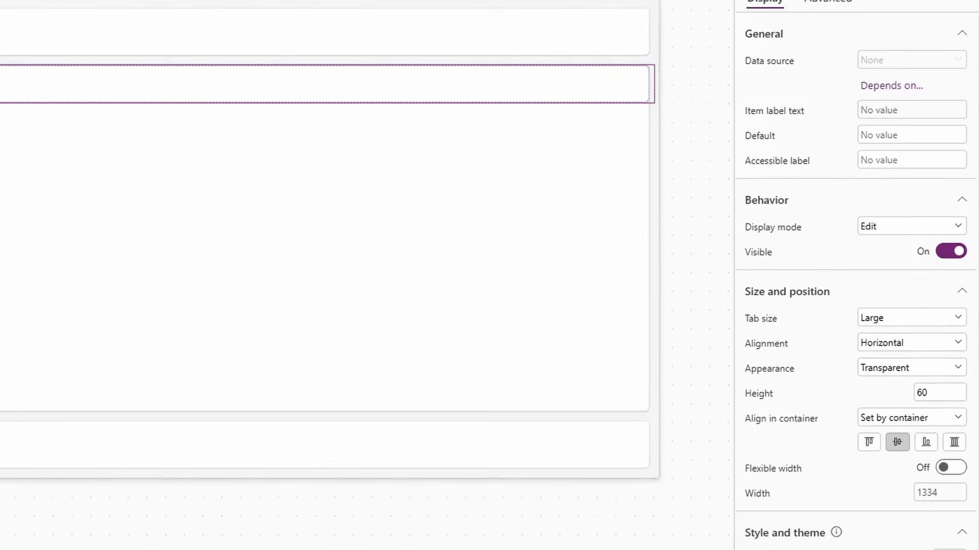
- Set the padding of TabContainer to 0 on all four sides
{"action": "left_click", "coordinate": [324, 84]}
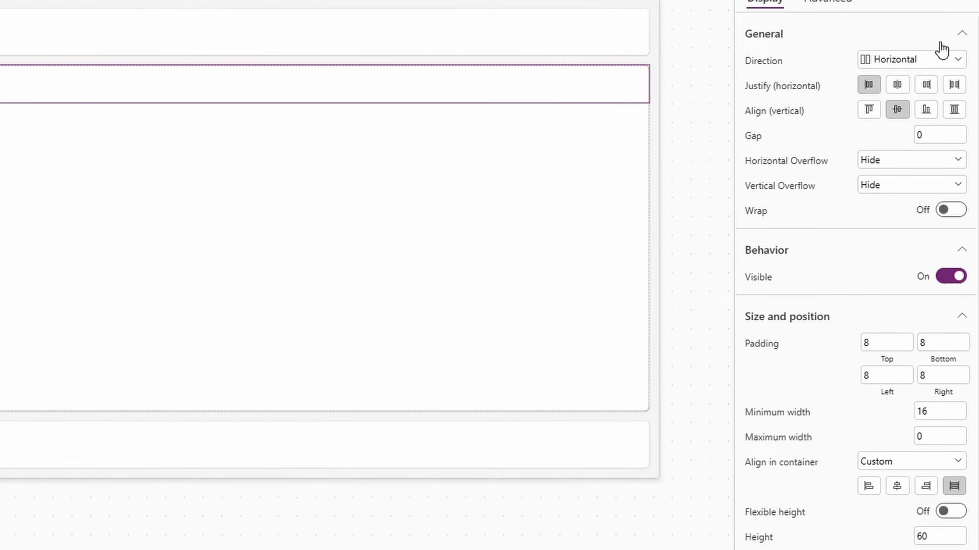
{"action": "scroll", "coordinate": [886, 229], "scroll_direction": "down", "scroll_amount": 1}
{"action": "left_click_drag", "start_coordinate": [880, 280], "coordinate": [795, 271]}
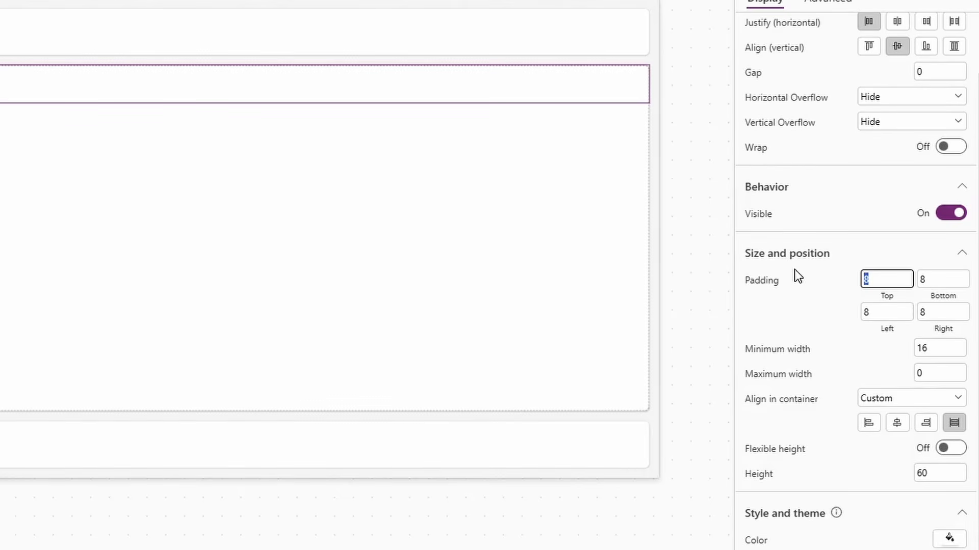
{"action": "type", "text": "0"}
{"action": "key", "text": "Tab"}
{"action": "type", "text": "0"}
{"action": "key", "text": "Tab"}
{"action": "type", "text": "0"}
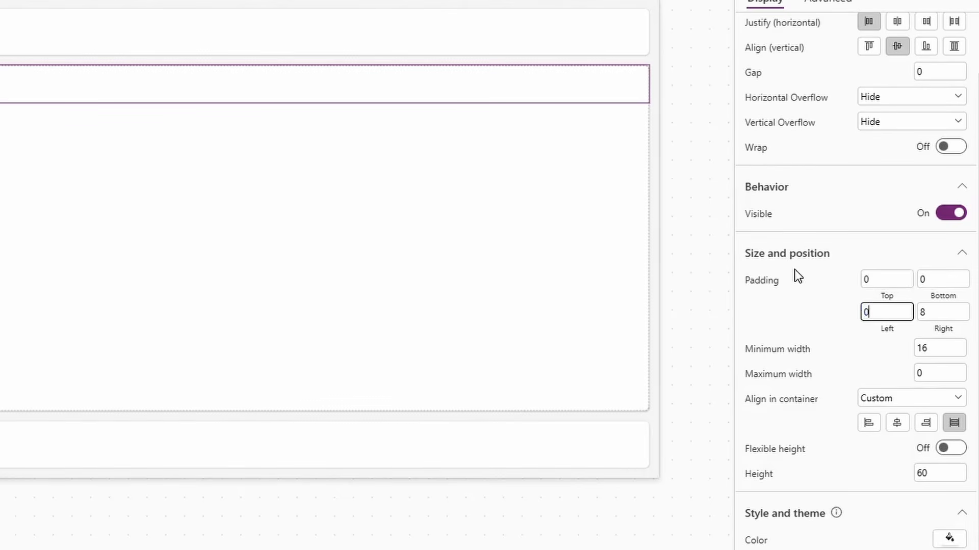
{"action": "key", "text": "Tab"}
{"action": "type", "text": "0"}
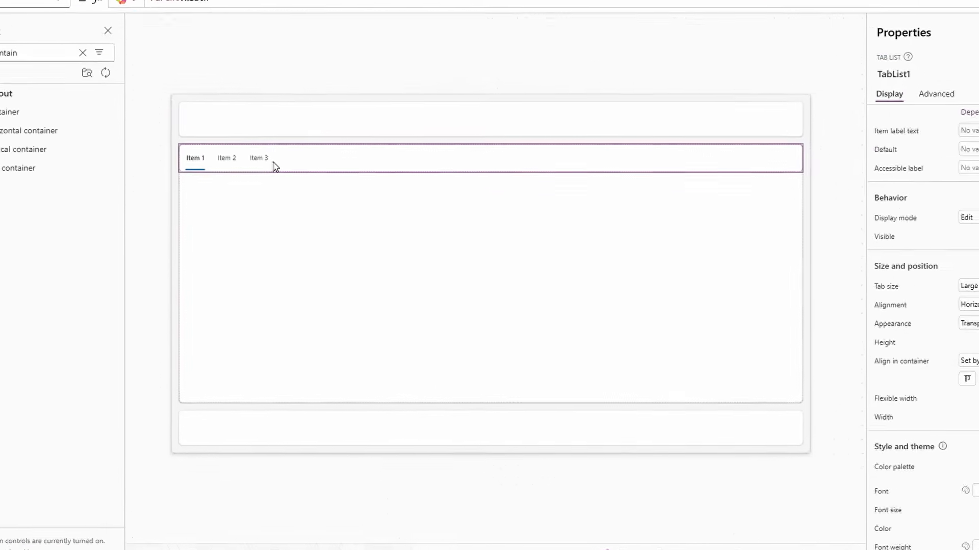
- Open the tab list's Items formula and enlarge the formula editing area
{"action": "left_click", "coordinate": [273, 203]}
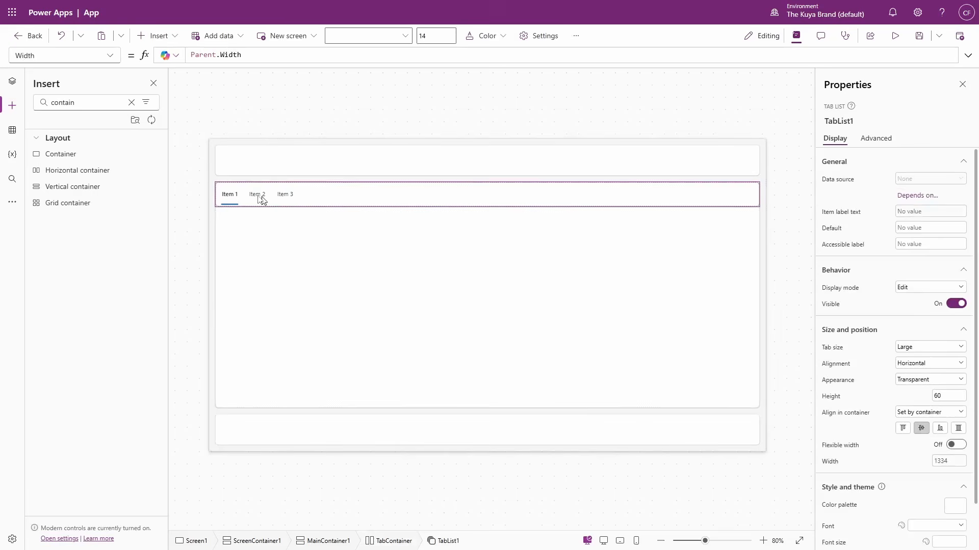
{"action": "left_click", "coordinate": [117, 60]}
{"action": "left_click", "coordinate": [73, 199]}
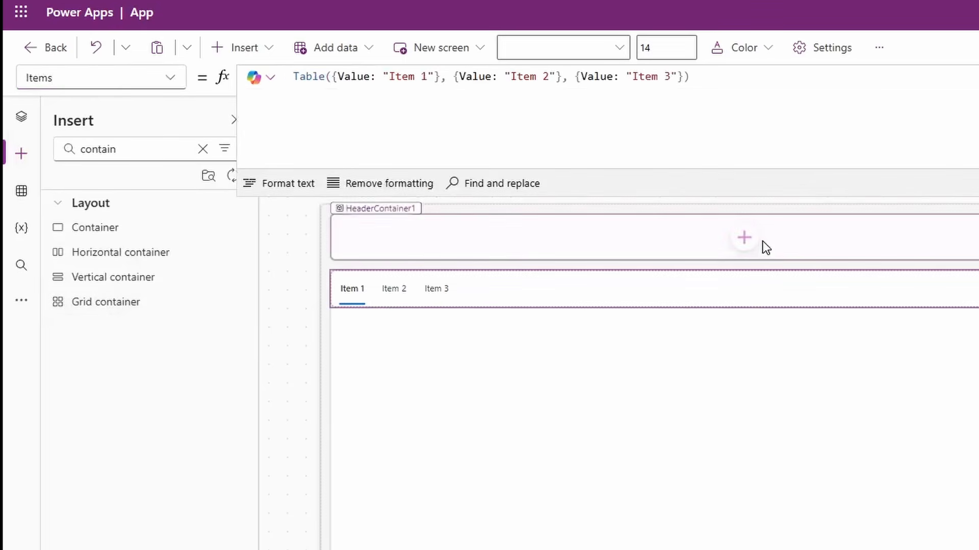
{"action": "left_click_drag", "start_coordinate": [770, 194], "coordinate": [771, 373]}
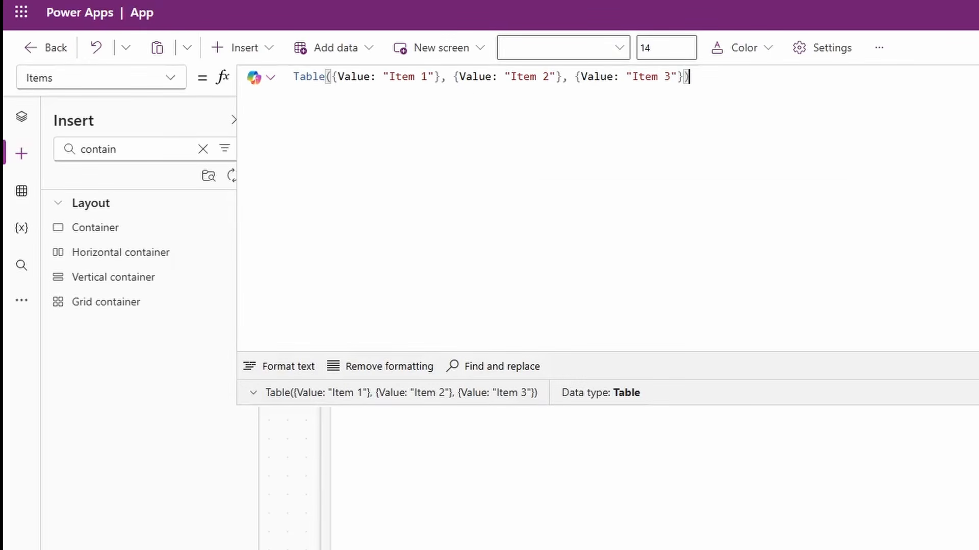
- Examine the individual item records in the tab list's Table formula
{"action": "left_click_drag", "start_coordinate": [331, 76], "coordinate": [433, 77]}
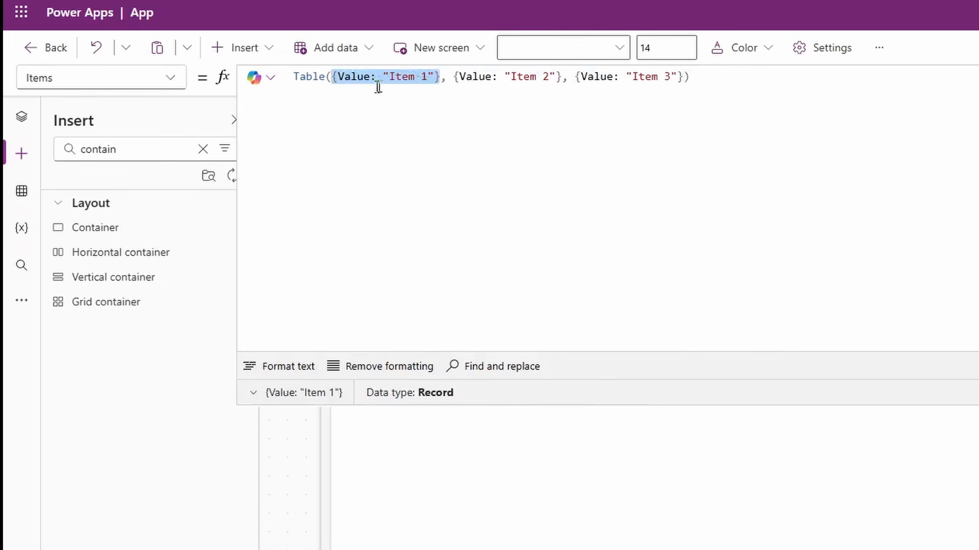
{"action": "left_click_drag", "start_coordinate": [452, 76], "coordinate": [683, 77]}
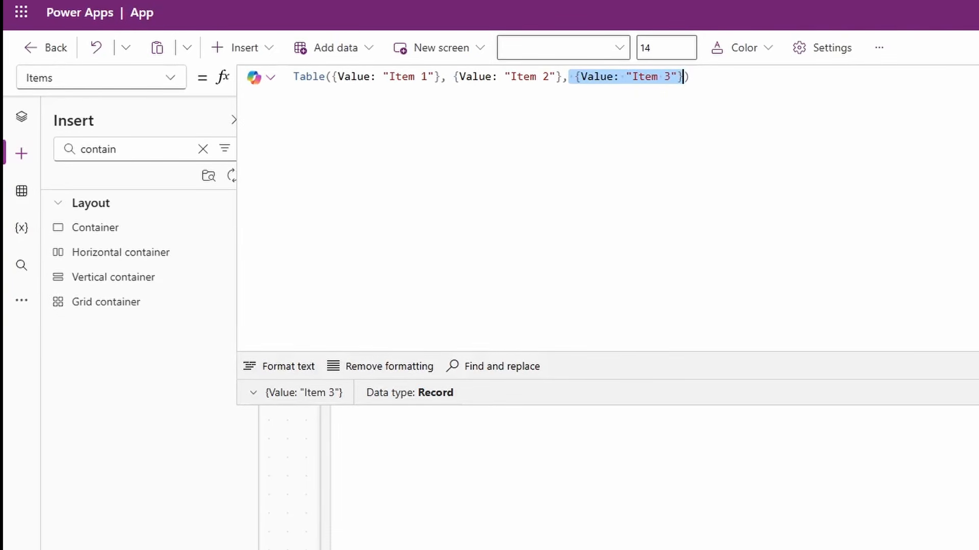
{"action": "key", "text": "End"}
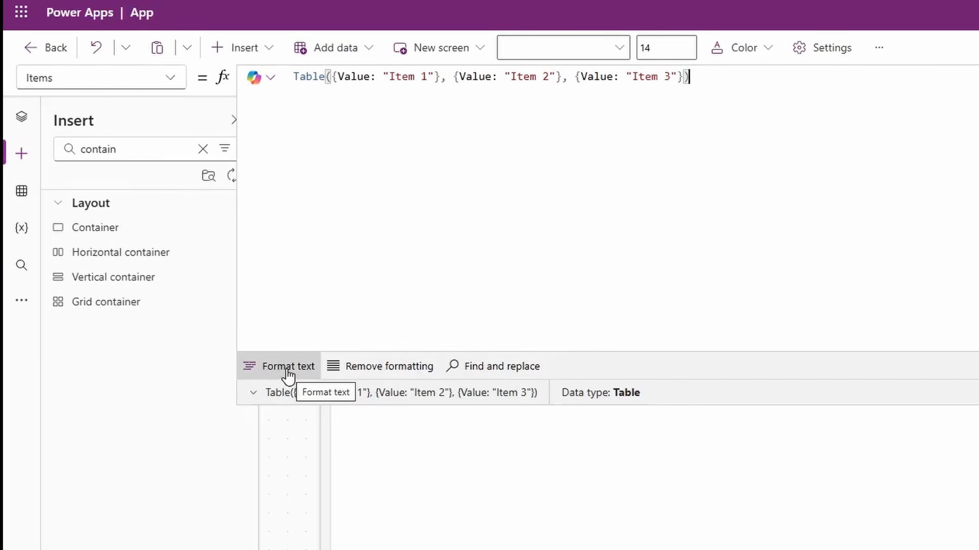
- Format the tab list's Items formula onto separate lines and rename the first item's Value to "Employee List"
{"action": "left_click", "coordinate": [288, 374]}
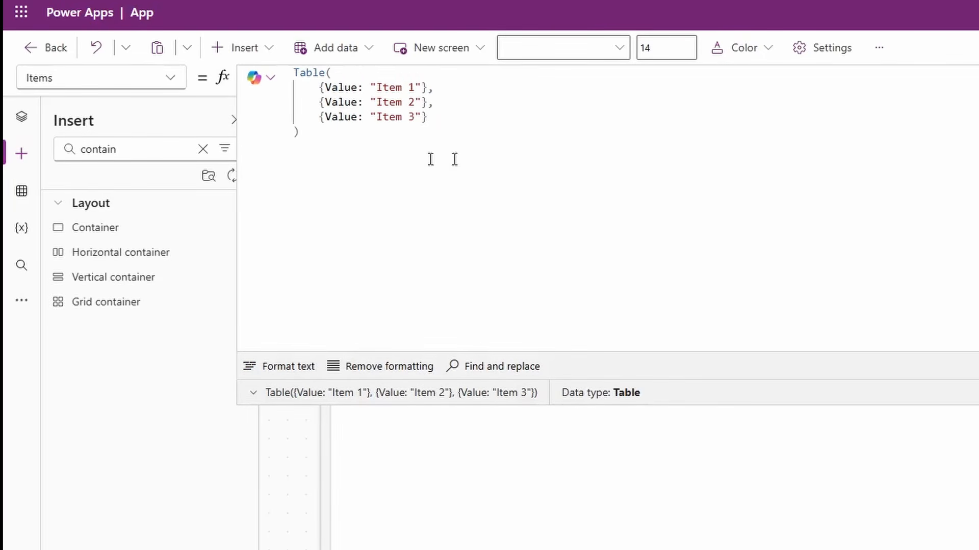
{"action": "left_click", "coordinate": [421, 91]}
{"action": "key", "text": "BackSpace"}
{"action": "key", "text": "BackSpace"}
{"action": "key", "text": "BackSpace"}
{"action": "key", "text": "BackSpace"}
{"action": "key", "text": "BackSpace"}
{"action": "key", "text": "BackSpace"}
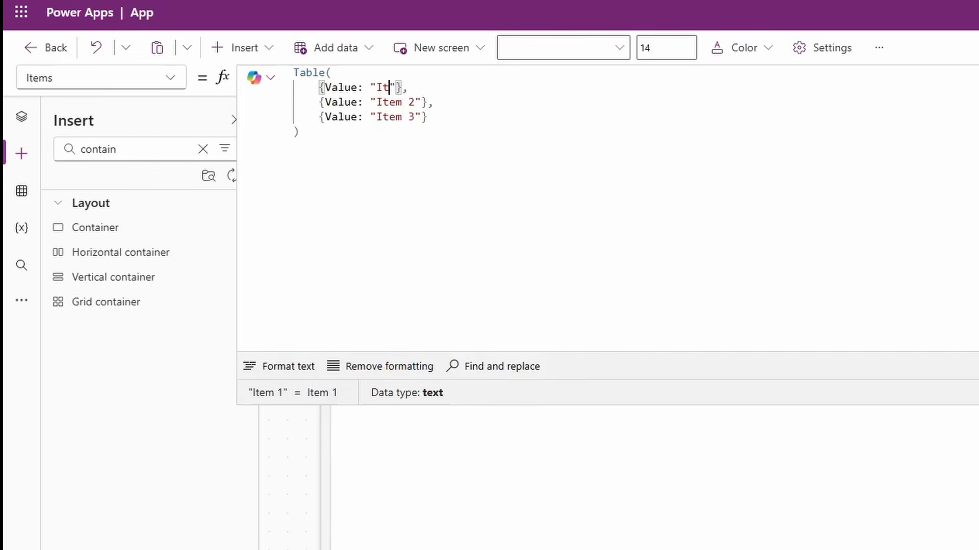
{"action": "type", "text": "Employee List"}
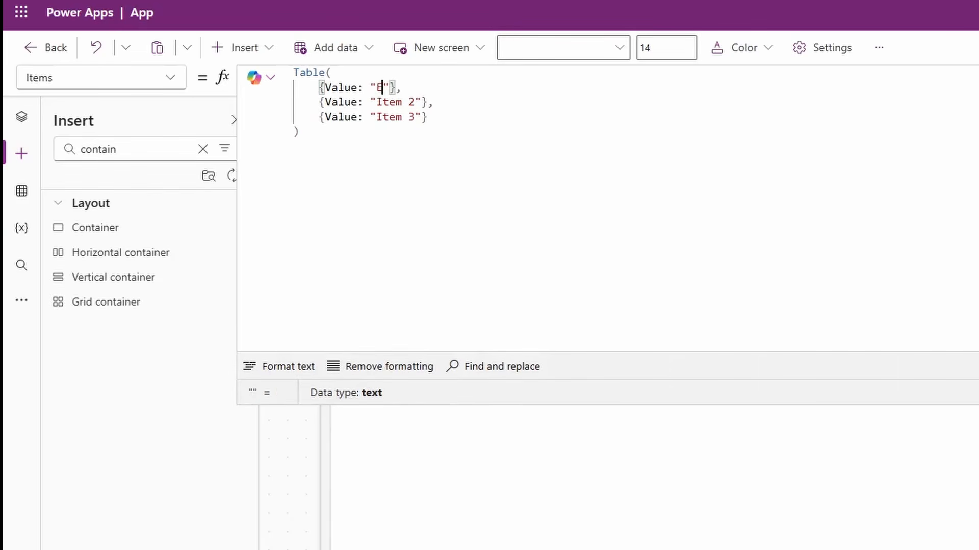
- Change the second item's Value to "Discipline List" and the third item's Value to "Performance Scores"
{"action": "left_click_drag", "start_coordinate": [376, 102], "coordinate": [415, 102]}
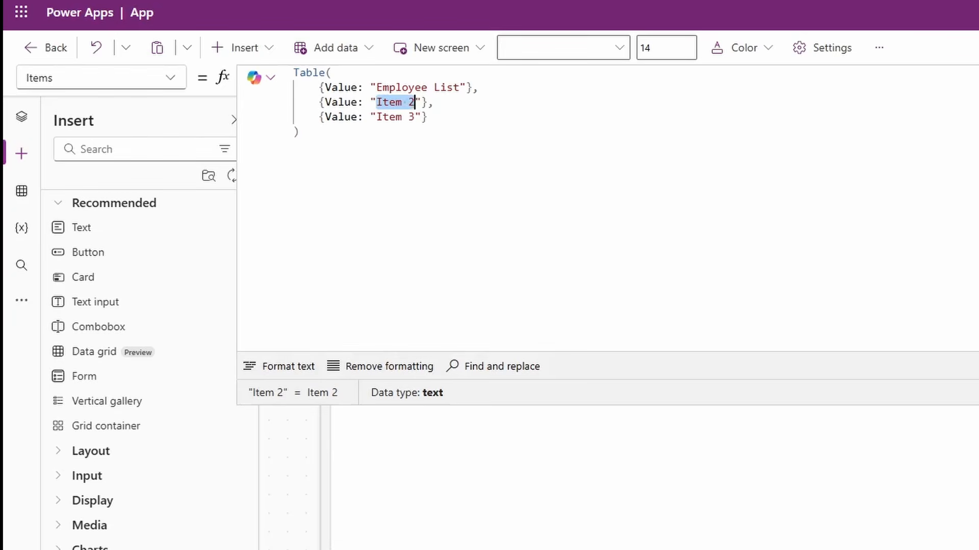
{"action": "type", "text": "Discipline List"}
{"action": "left_click_drag", "start_coordinate": [376, 117], "coordinate": [415, 117]}
{"action": "type", "text": "Performance Scores"}
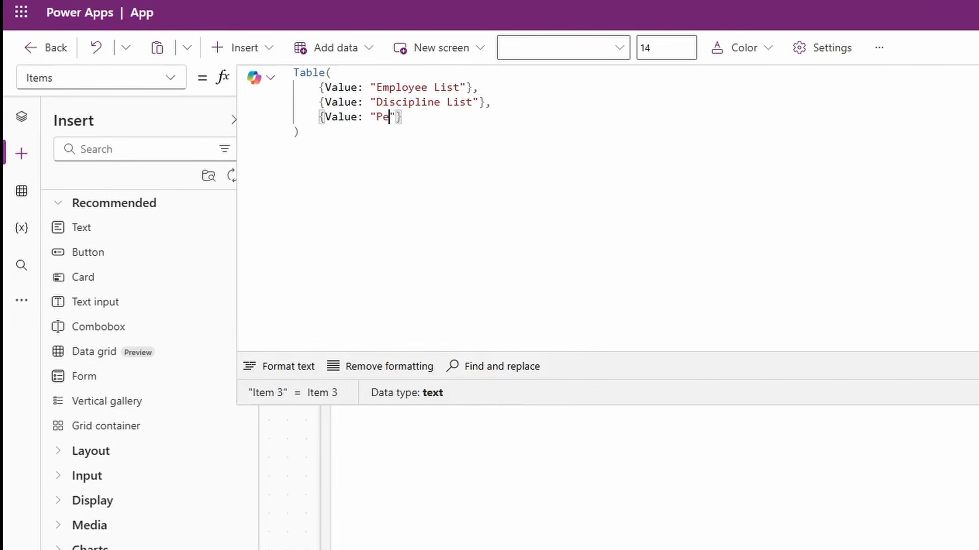
- Add a UniqueID field to the three records, with 1 for Employee List, 2 for Discipline List and 3 for Performance Scores
{"action": "left_click", "coordinate": [468, 87]}
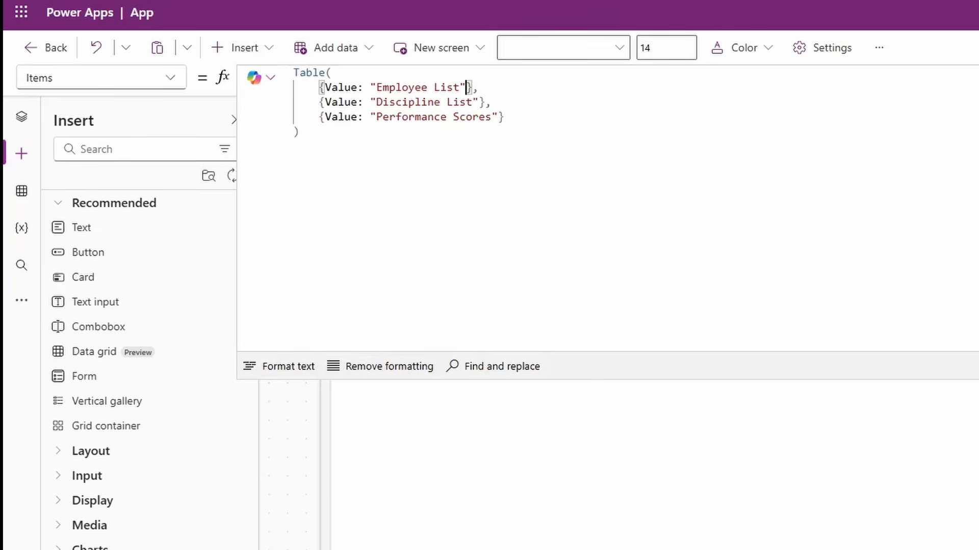
{"action": "type", "text": ","}
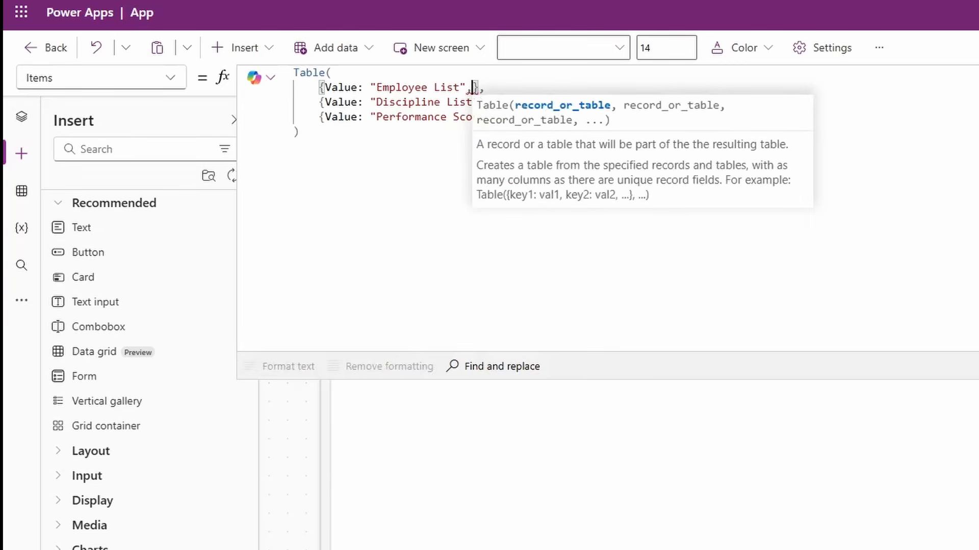
{"action": "type", "text": "UniqueID:"}
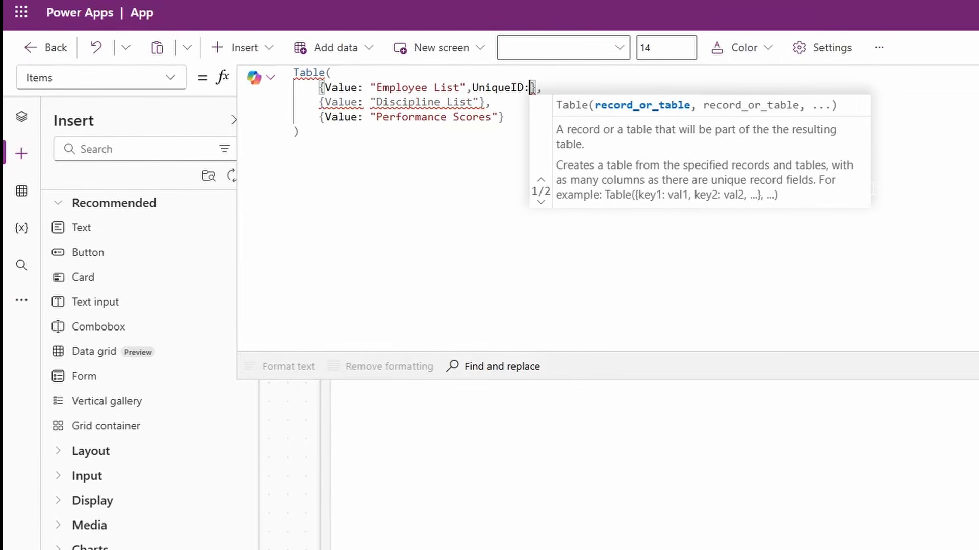
{"action": "type", "text": "1"}
{"action": "left_click", "coordinate": [478, 102]}
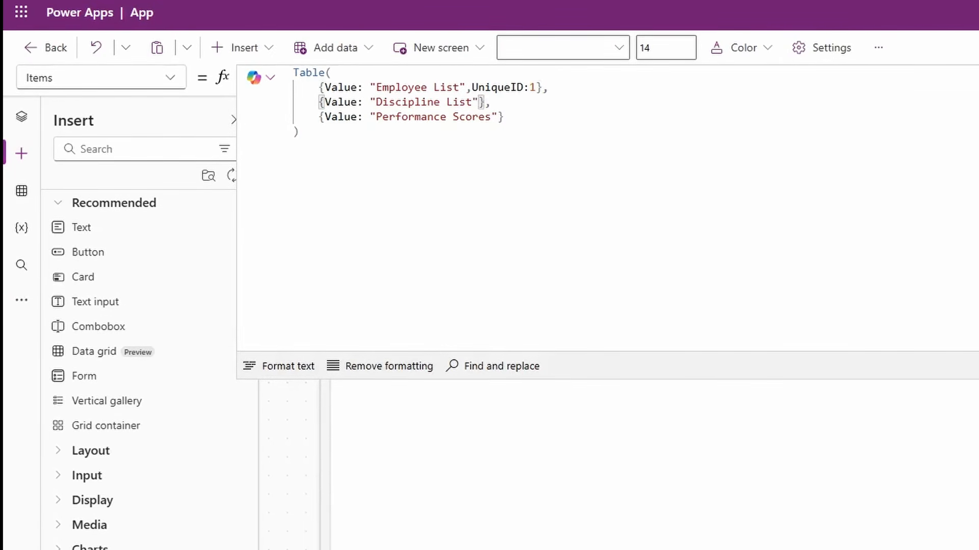
{"action": "type", "text": ", Unique"}
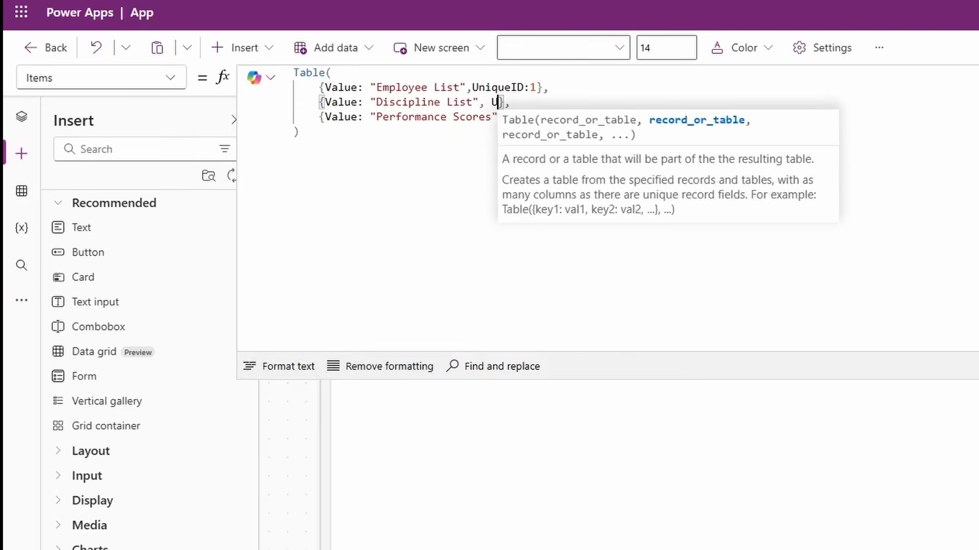
{"action": "type", "text": "ID:2"}
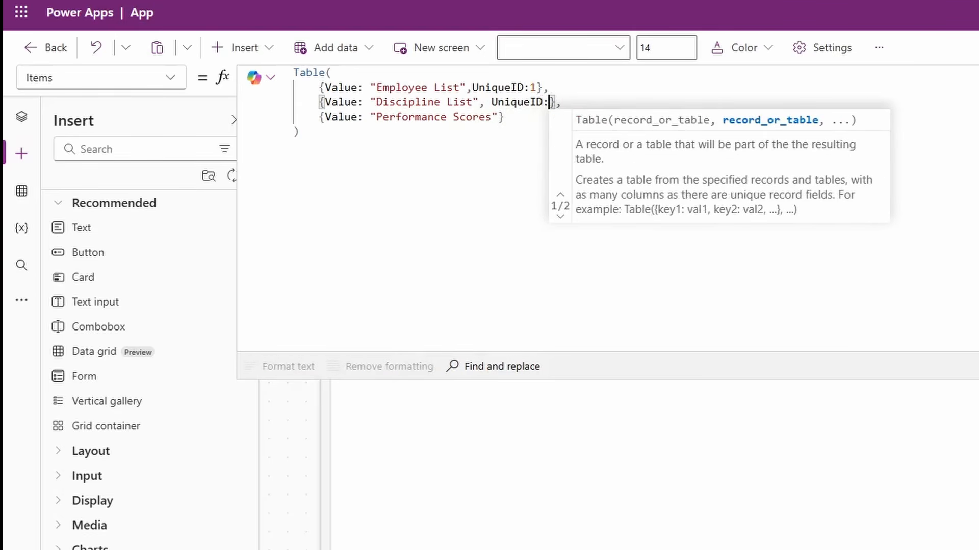
{"action": "key", "text": "Down"}
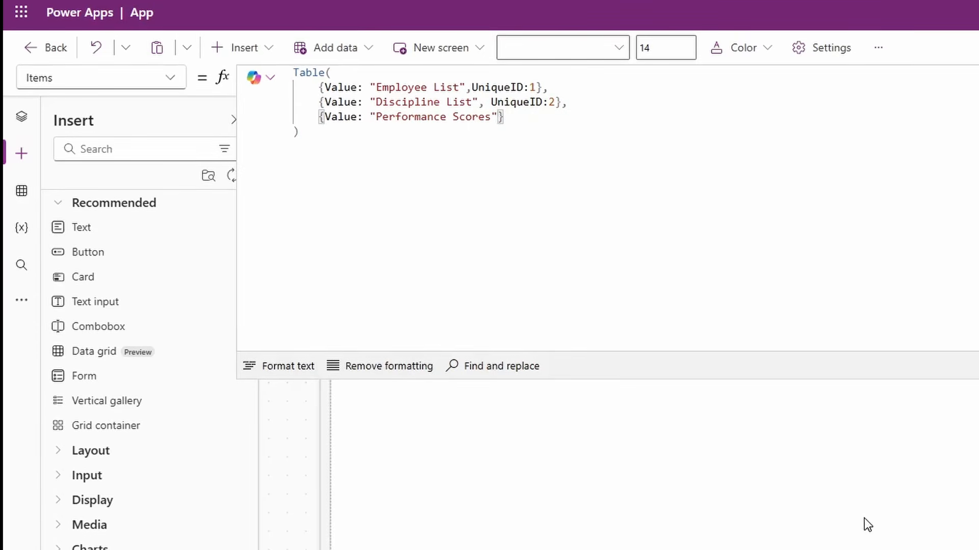
{"action": "type", "text": ","}
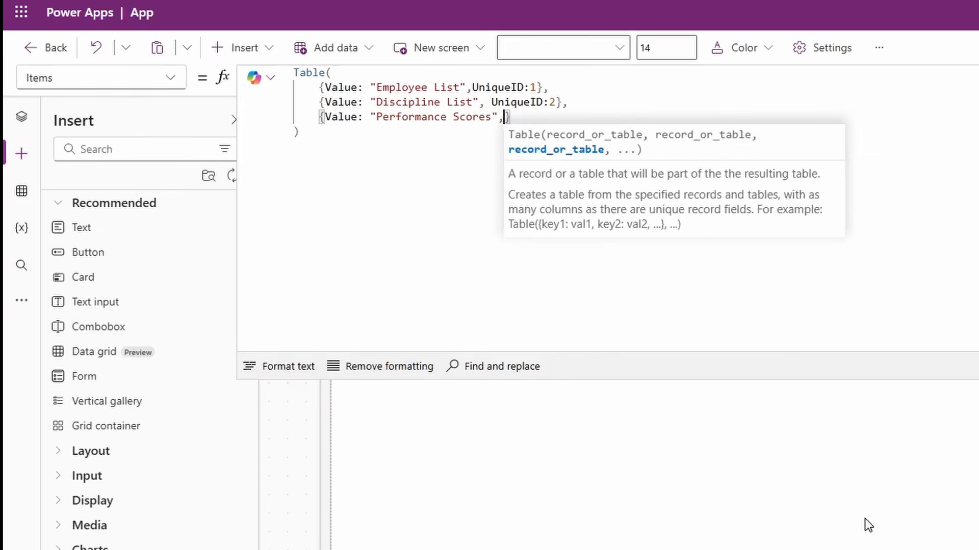
{"action": "type", "text": "UniqueID:3"}
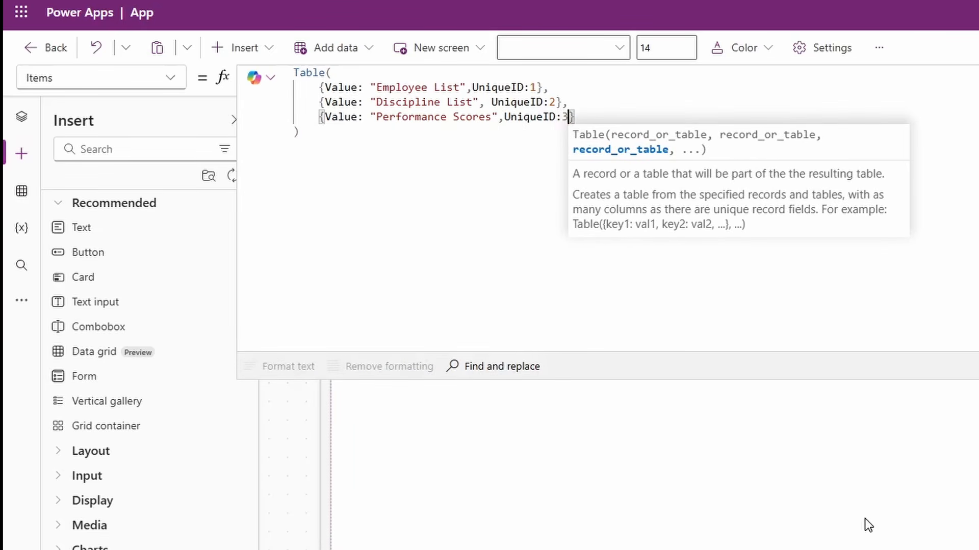
- Inspect the table produced by the whole Items formula, closing with the formula editing area collapsed
{"action": "key", "text": "ctrl+a"}
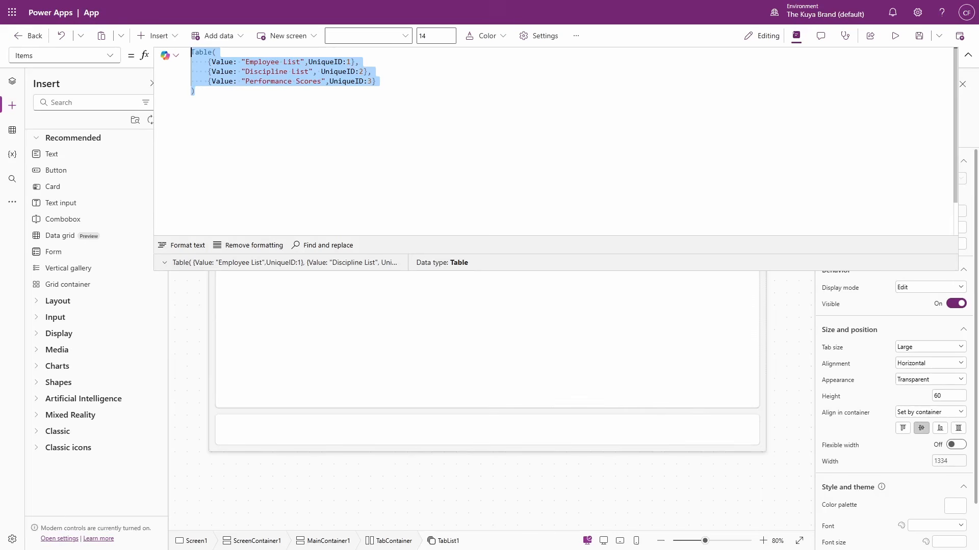
{"action": "left_click", "coordinate": [180, 264]}
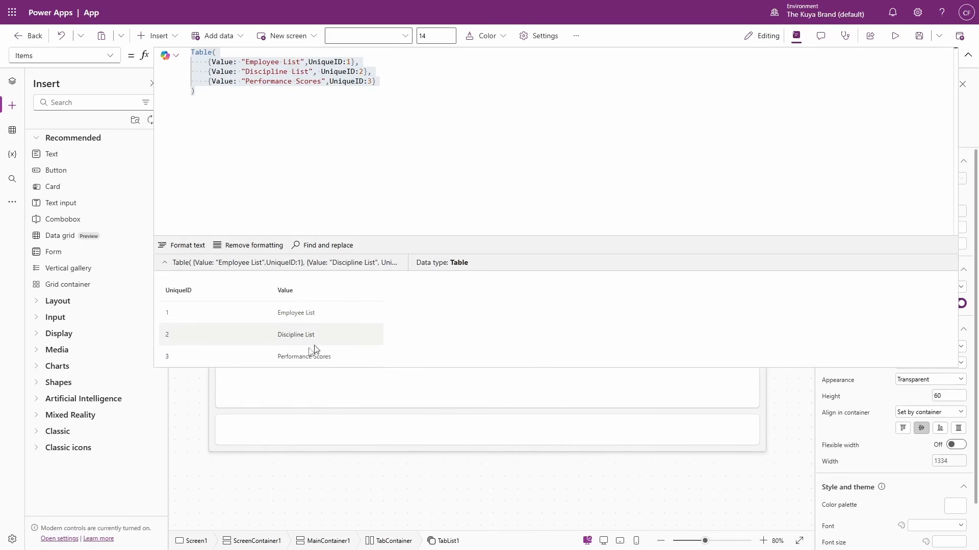
{"action": "left_click", "coordinate": [967, 55]}
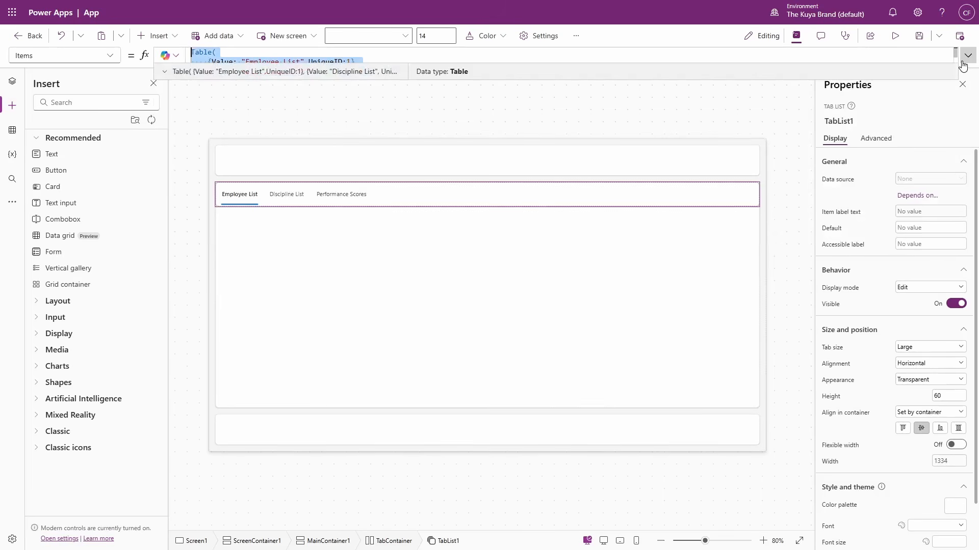
- Preview the app and switch repeatedly between the Employee List, Discipline List and Performance Scores tabs, ending back in the editor
{"action": "left_click", "coordinate": [777, 226]}
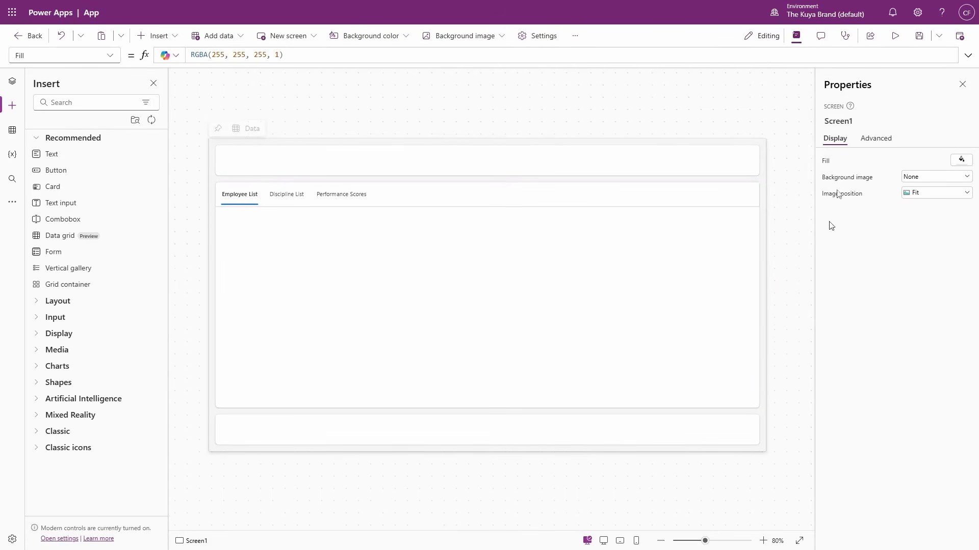
{"action": "left_click", "coordinate": [896, 36]}
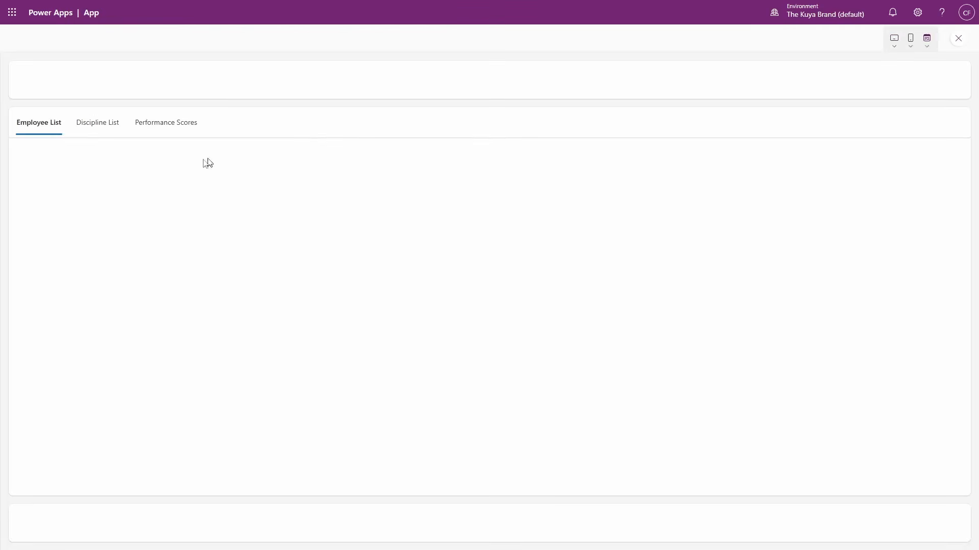
{"action": "left_click", "coordinate": [90, 123]}
{"action": "left_click", "coordinate": [148, 124]}
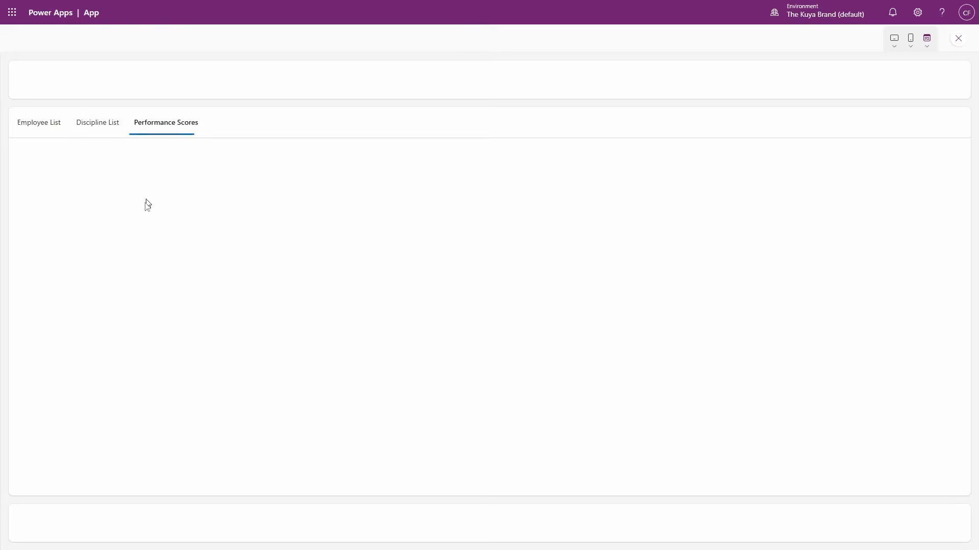
{"action": "left_click", "coordinate": [97, 126]}
{"action": "left_click", "coordinate": [43, 125]}
{"action": "left_click", "coordinate": [91, 134]}
{"action": "left_click", "coordinate": [162, 129]}
{"action": "left_click", "coordinate": [102, 135]}
{"action": "left_click", "coordinate": [21, 126]}
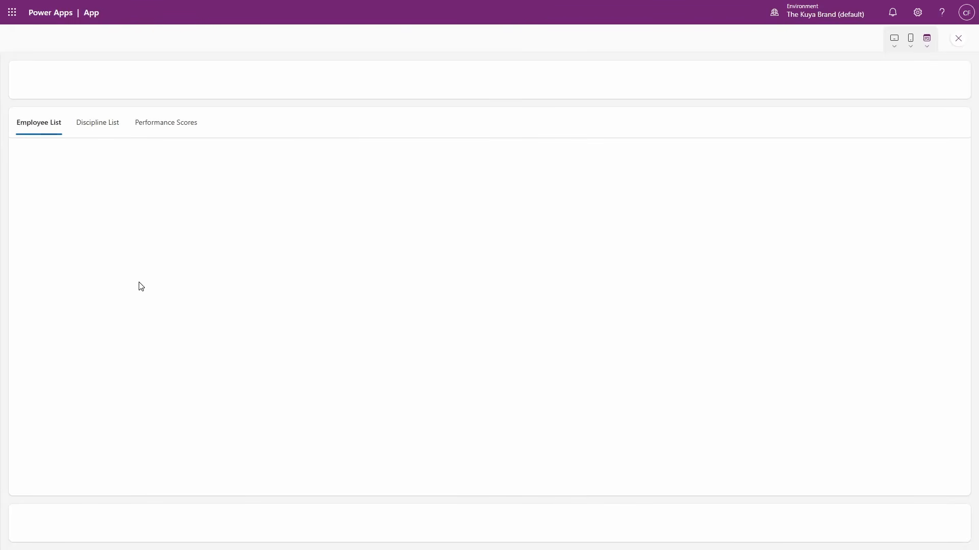
{"action": "key", "text": "Escape"}
- Review the records in the tab list's expanded Items formula and collapse the formula editing area
{"action": "left_click_drag", "start_coordinate": [209, 94], "coordinate": [176, 55]}
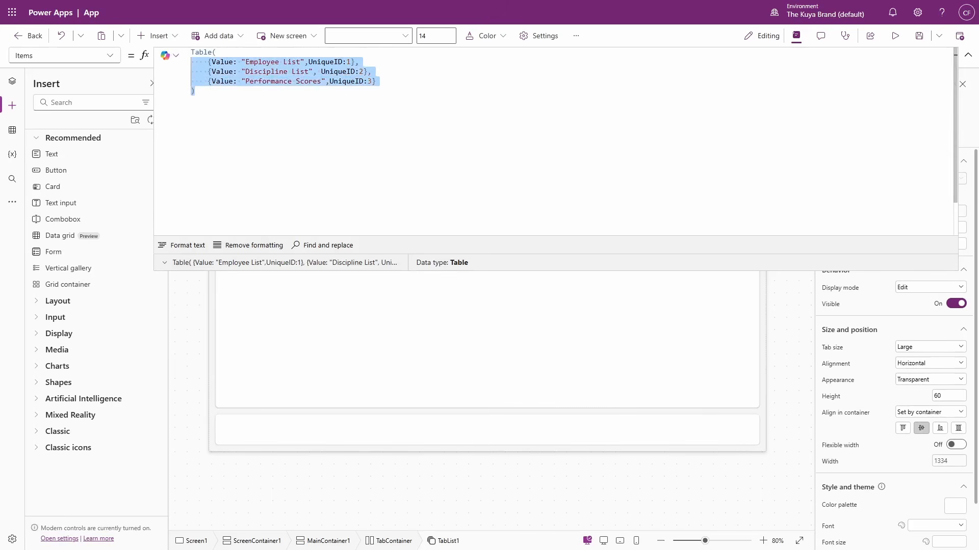
{"action": "left_click", "coordinate": [196, 92]}
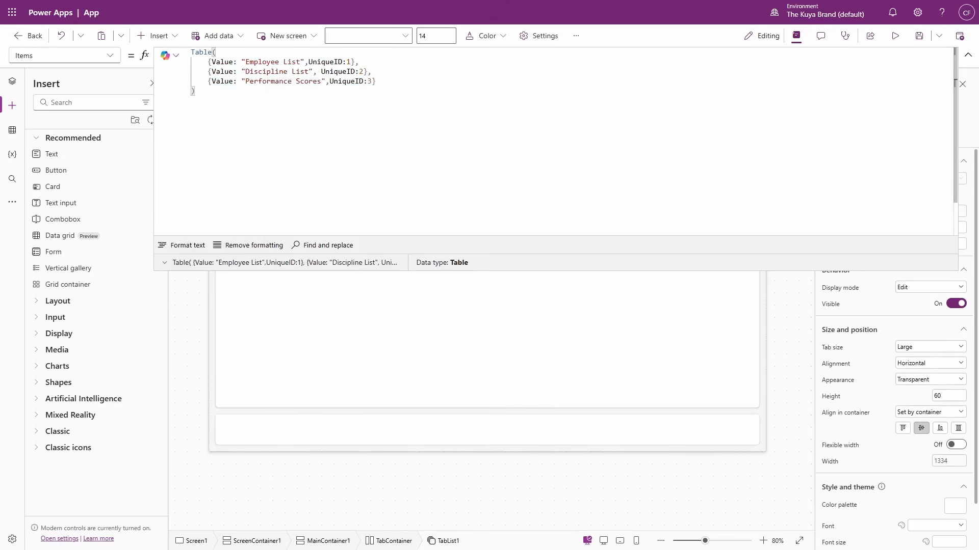
{"action": "left_click", "coordinate": [968, 56]}
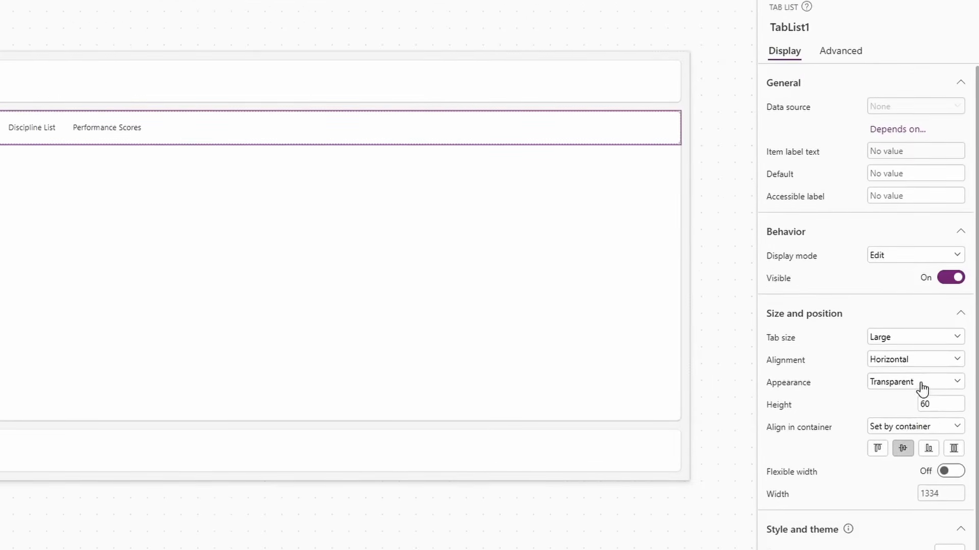
- Try the Filled circular appearance on the tab list and switch between its tabs in the app preview
{"action": "left_click", "coordinate": [923, 389]}
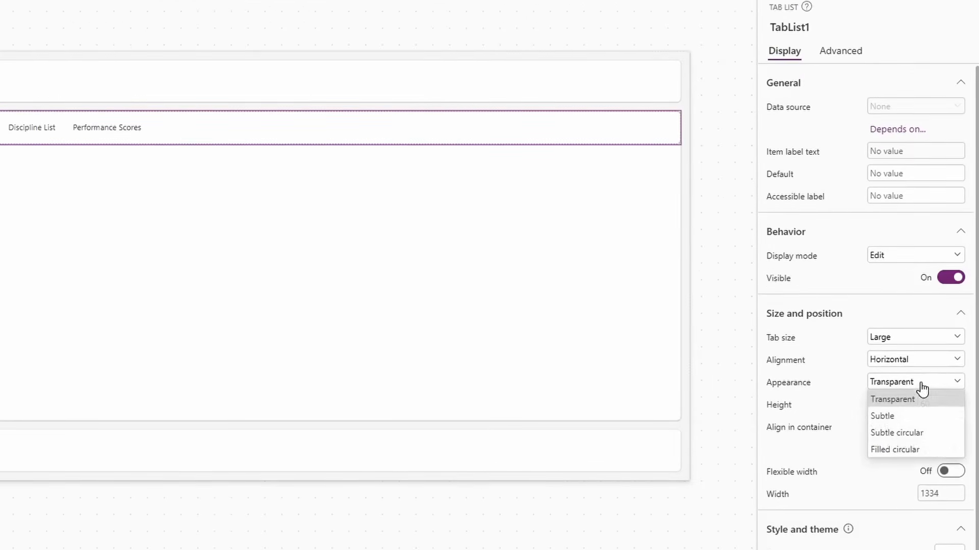
{"action": "left_click", "coordinate": [927, 451]}
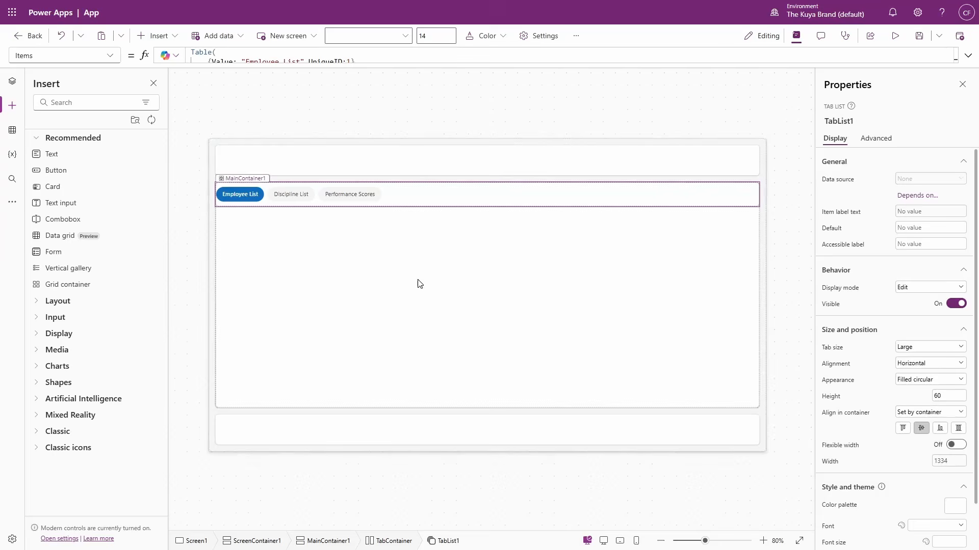
{"action": "left_click", "coordinate": [895, 36]}
{"action": "left_click", "coordinate": [122, 126]}
{"action": "left_click", "coordinate": [196, 128]}
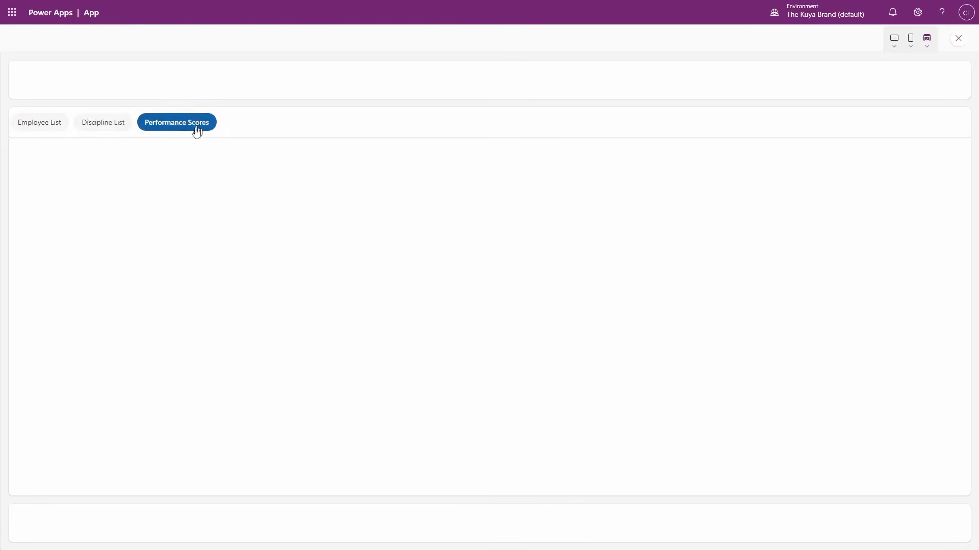
{"action": "left_click", "coordinate": [66, 128]}
{"action": "left_click", "coordinate": [125, 127]}
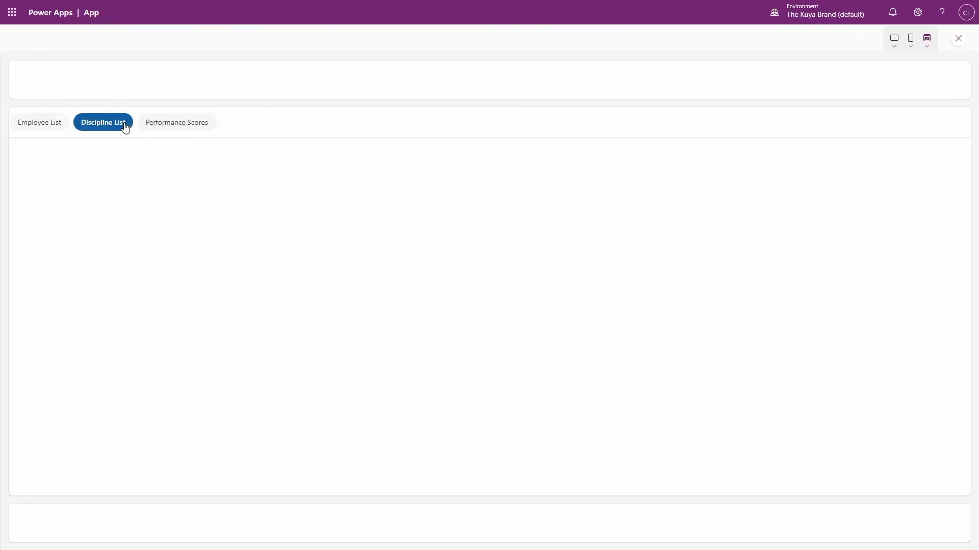
{"action": "left_click", "coordinate": [47, 128]}
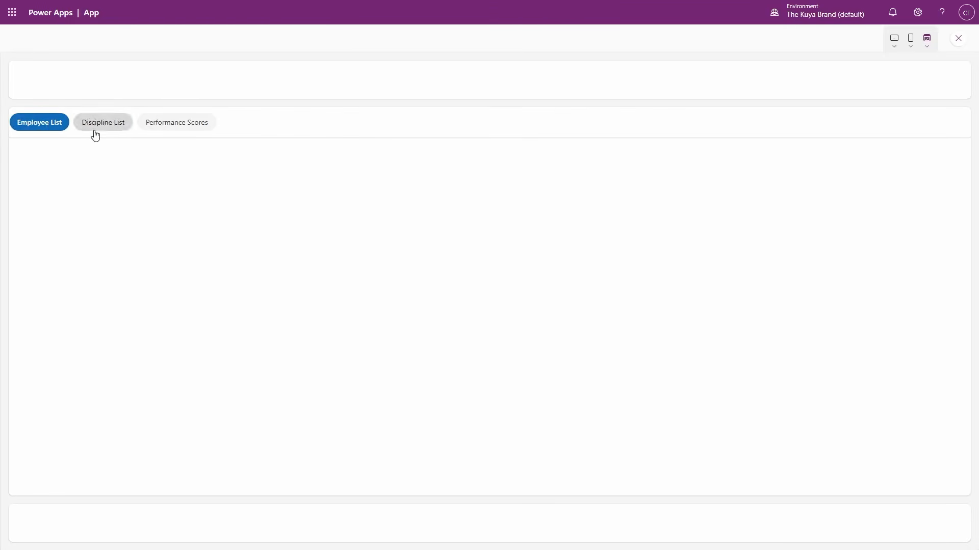
{"action": "left_click", "coordinate": [95, 128]}
{"action": "left_click", "coordinate": [199, 123]}
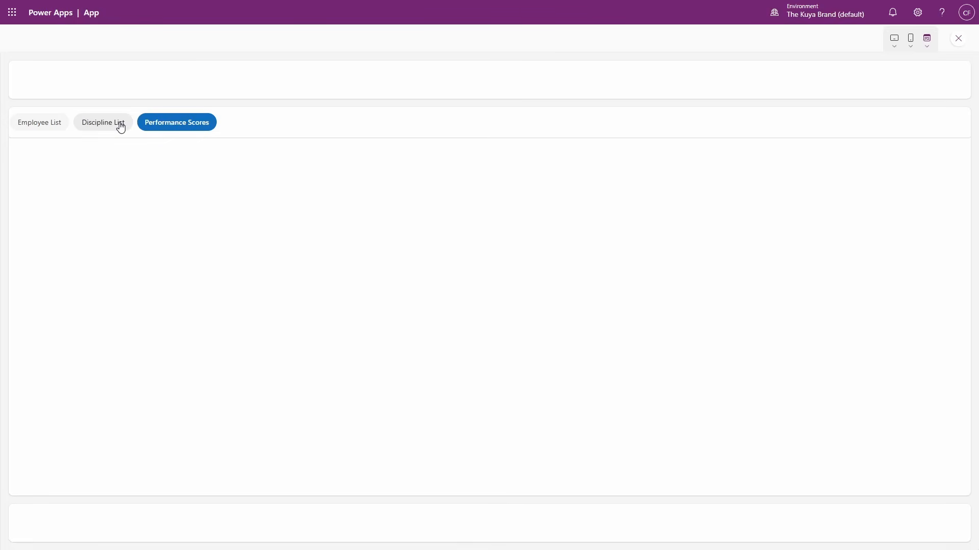
{"action": "left_click", "coordinate": [52, 123]}
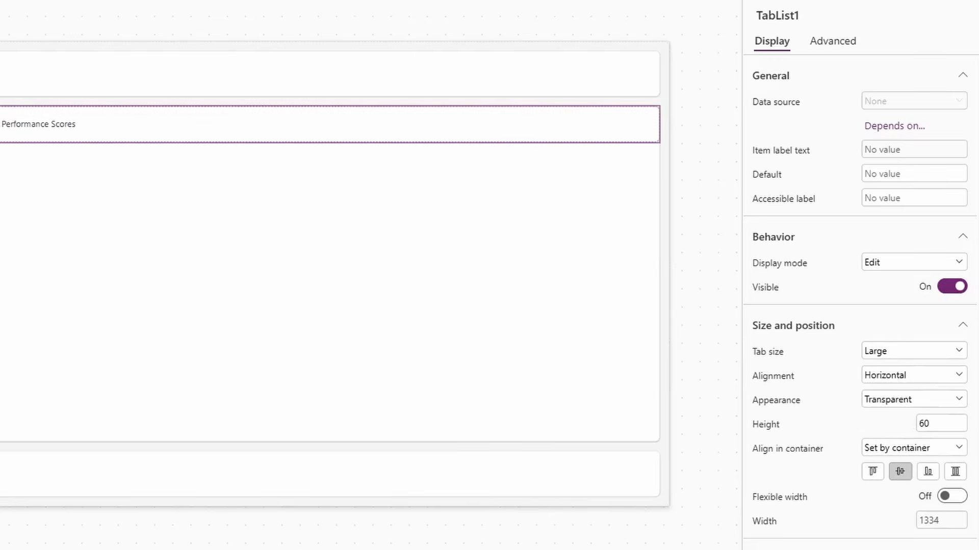
- Set the tab list's color palette to the standard yellow-green swatch, RGBA(156, 220, 79, 1)
{"action": "left_click", "coordinate": [949, 380]}
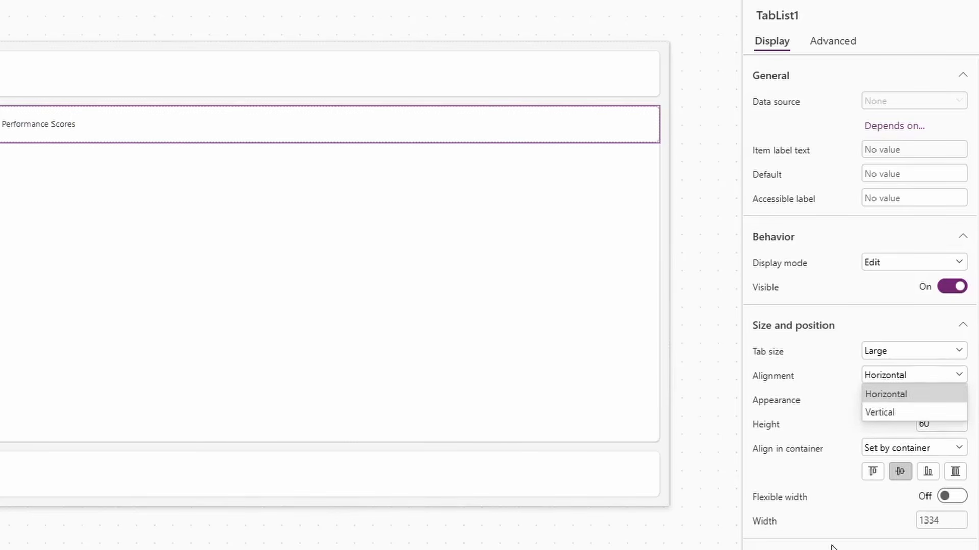
{"action": "scroll", "coordinate": [851, 521], "scroll_direction": "down", "scroll_amount": 1}
{"action": "left_click", "coordinate": [952, 513]}
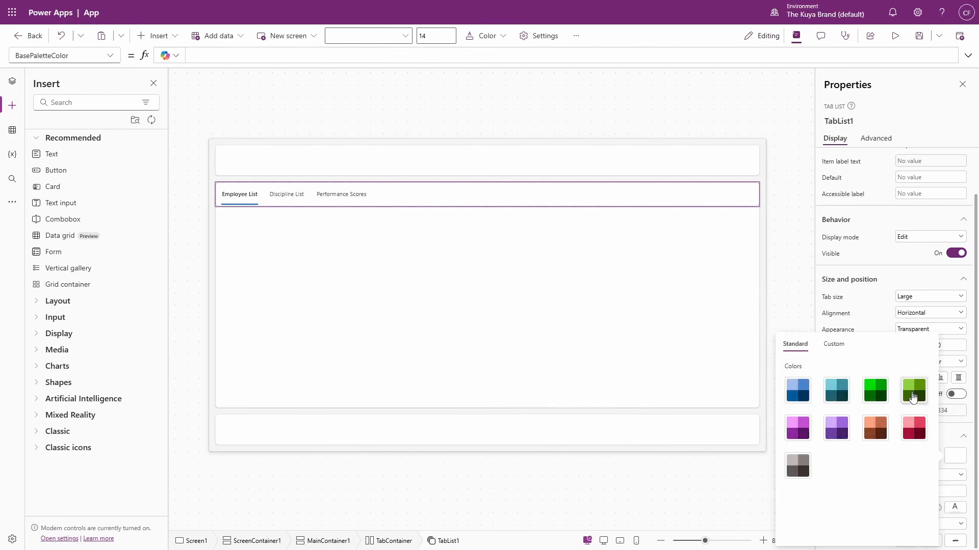
{"action": "left_click", "coordinate": [913, 396]}
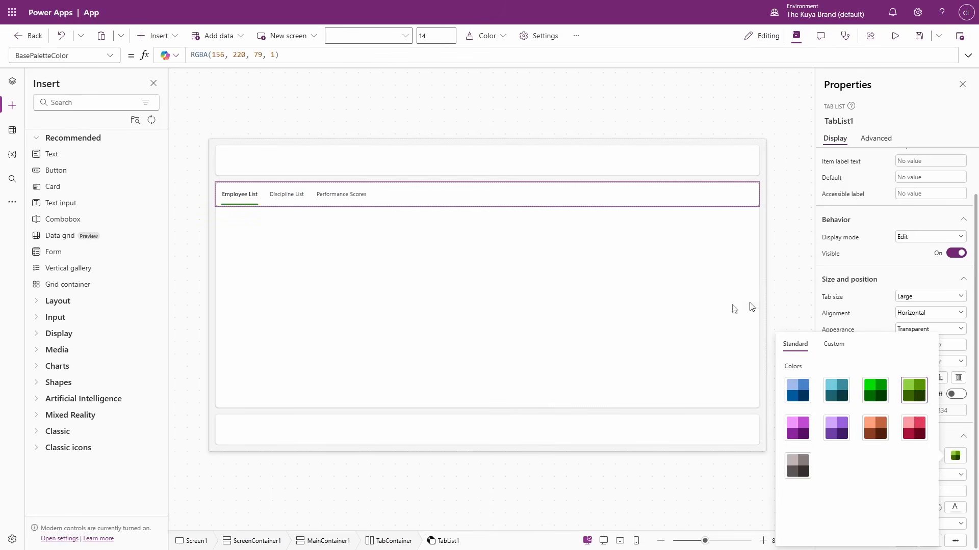
{"action": "left_click", "coordinate": [757, 117]}
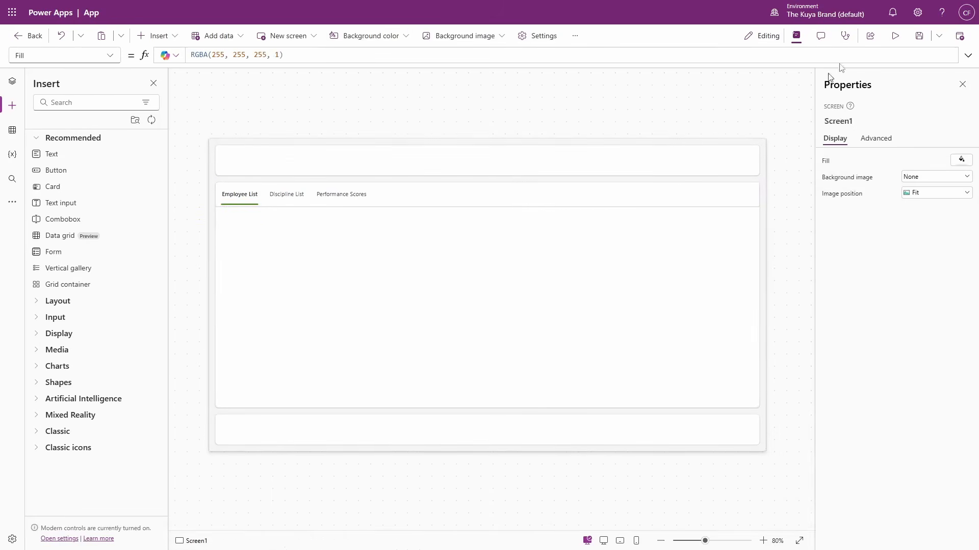
- Preview the app, switch through the Discipline List, Performance Scores and Employee List tabs, and return to the editor
{"action": "left_click", "coordinate": [895, 35]}
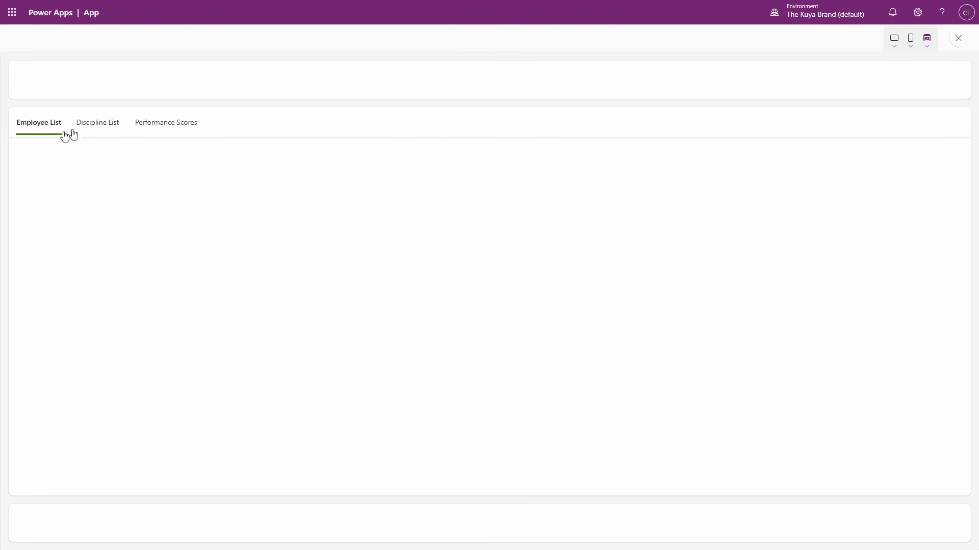
{"action": "left_click", "coordinate": [97, 127]}
{"action": "left_click", "coordinate": [179, 124]}
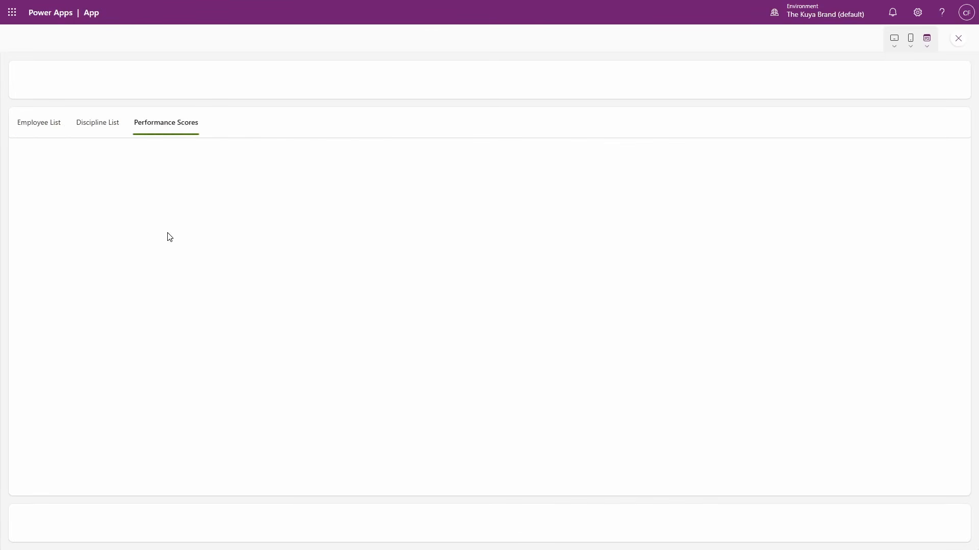
{"action": "left_click", "coordinate": [93, 131]}
{"action": "left_click", "coordinate": [39, 124]}
{"action": "key", "text": "Escape"}
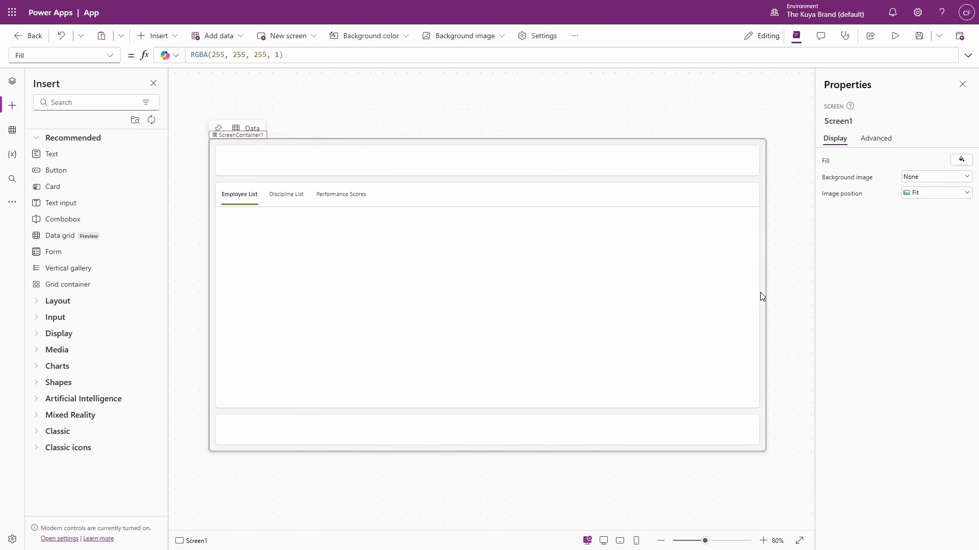
- Insert a vertical container into the main container, below the tab list
{"action": "left_click", "coordinate": [733, 297]}
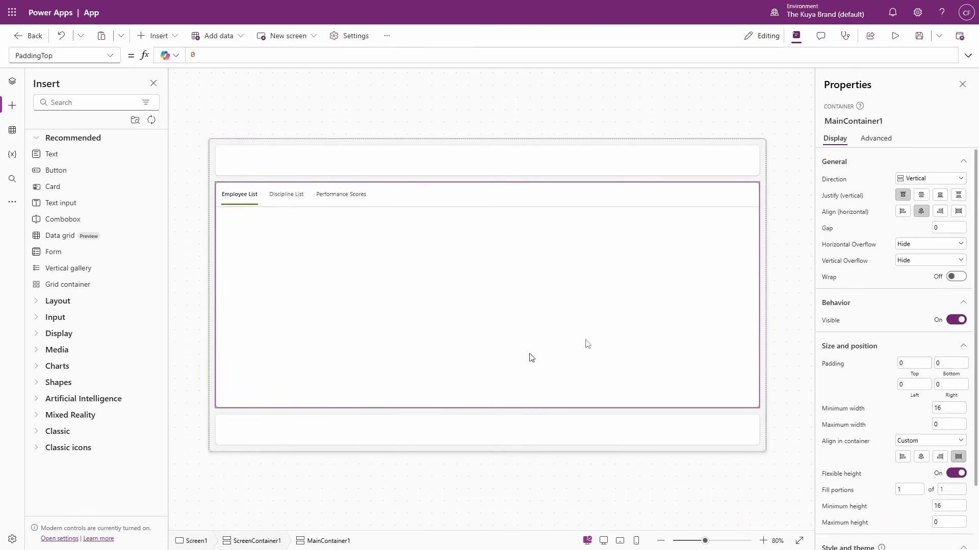
{"action": "left_click", "coordinate": [81, 102]}
{"action": "type", "text": "contain"}
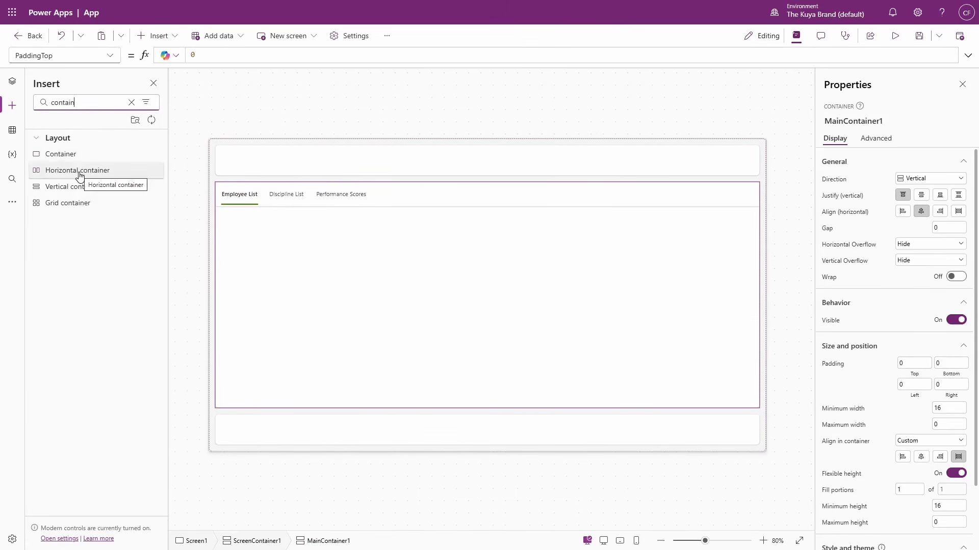
{"action": "left_click", "coordinate": [86, 188]}
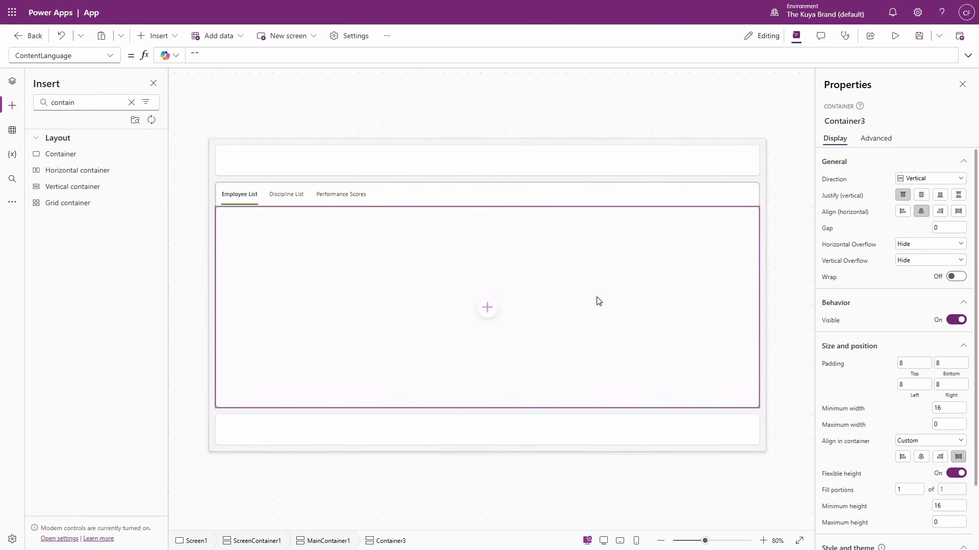
- Add a vertical gallery inside the new container and connect it to the Active Employee Roster data source
{"action": "left_click", "coordinate": [488, 308]}
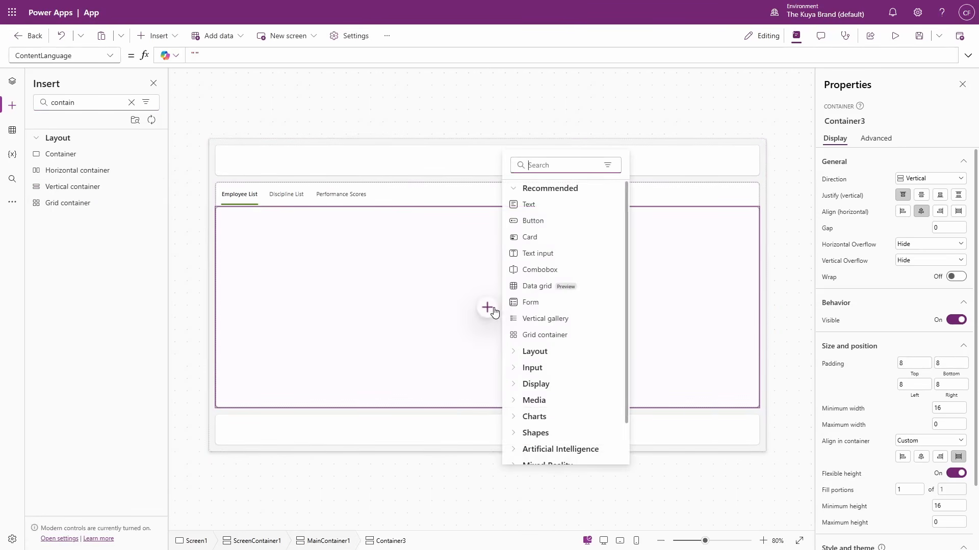
{"action": "left_click", "coordinate": [593, 326]}
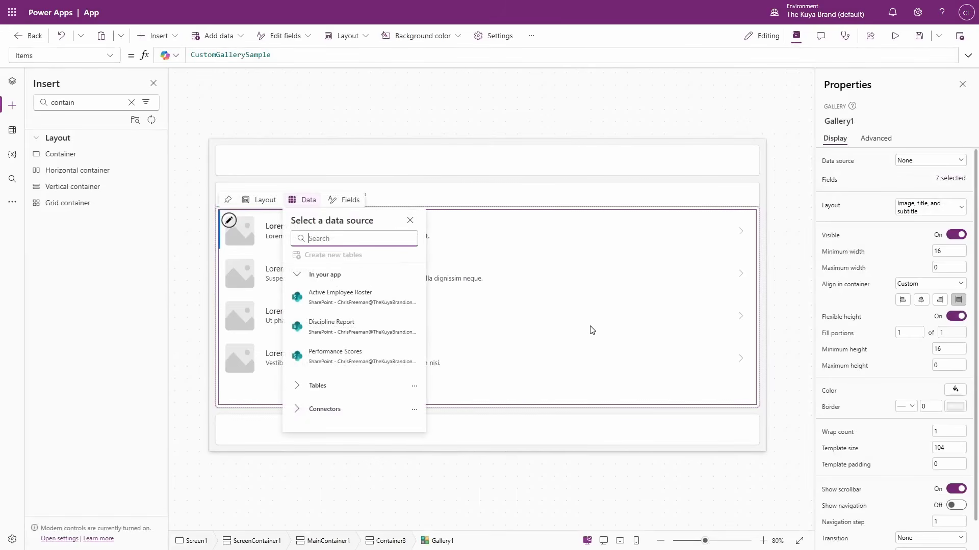
{"action": "left_click", "coordinate": [381, 302]}
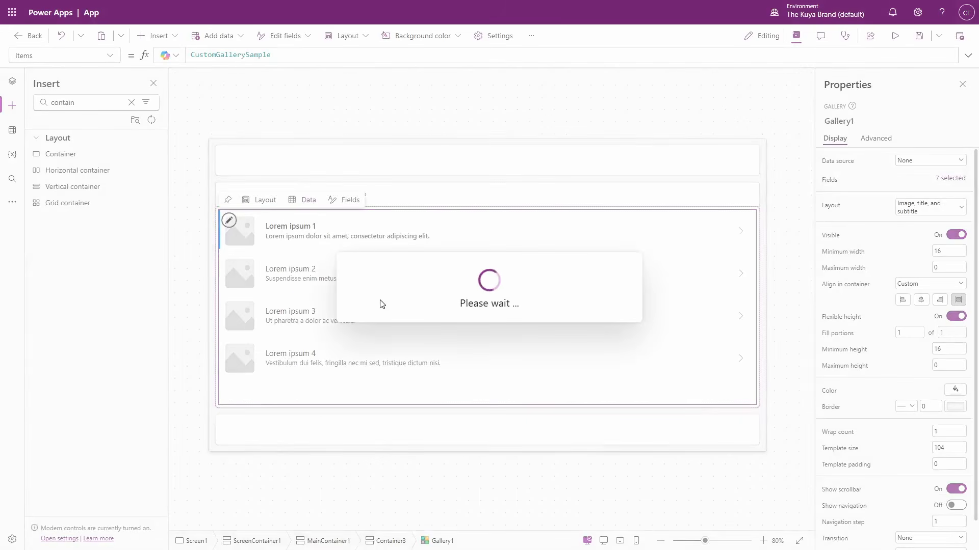
{"action": "left_click", "coordinate": [789, 256]}
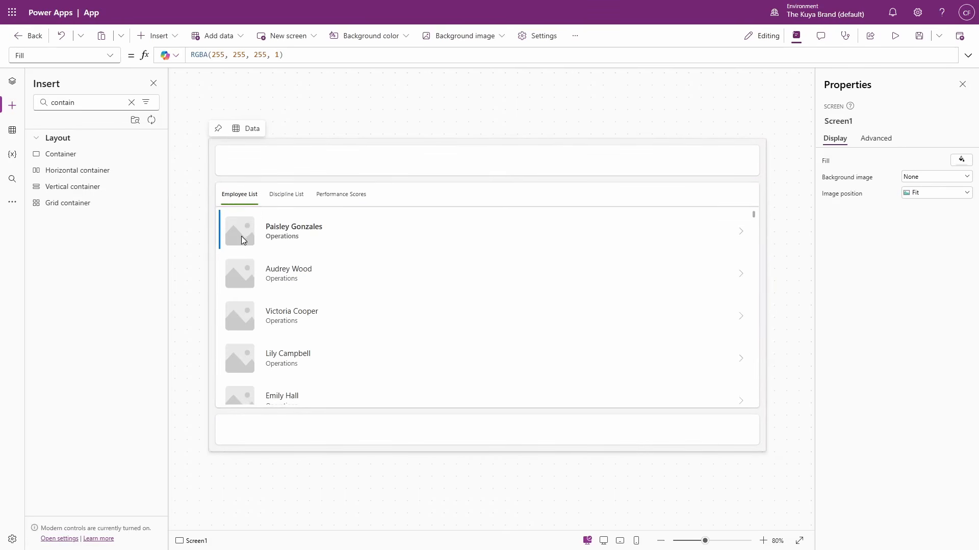
- Set the tab list's OnSelect formula to Set(varUniqueID,Self.Selected.UniqueID)
{"action": "left_click", "coordinate": [292, 197]}
{"action": "left_click", "coordinate": [489, 191]}
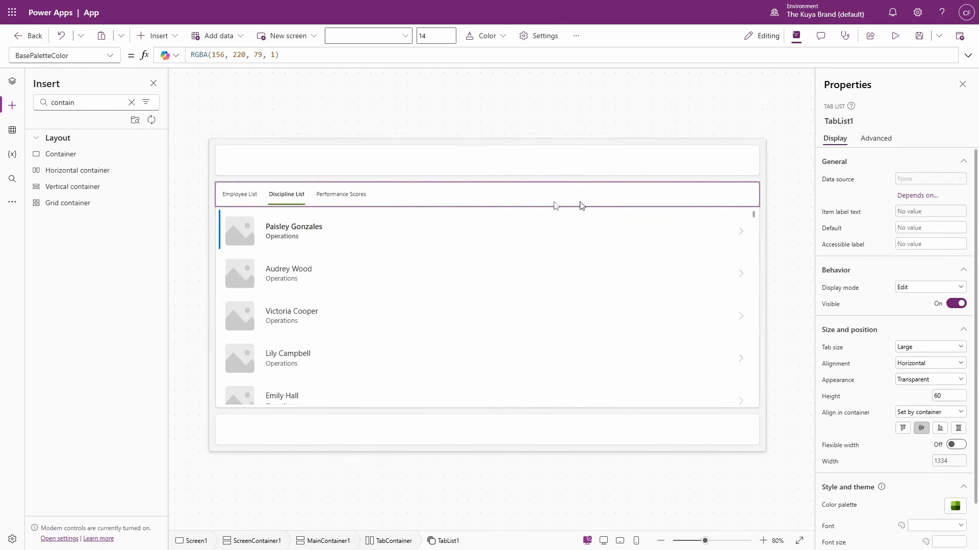
{"action": "left_click", "coordinate": [112, 57]}
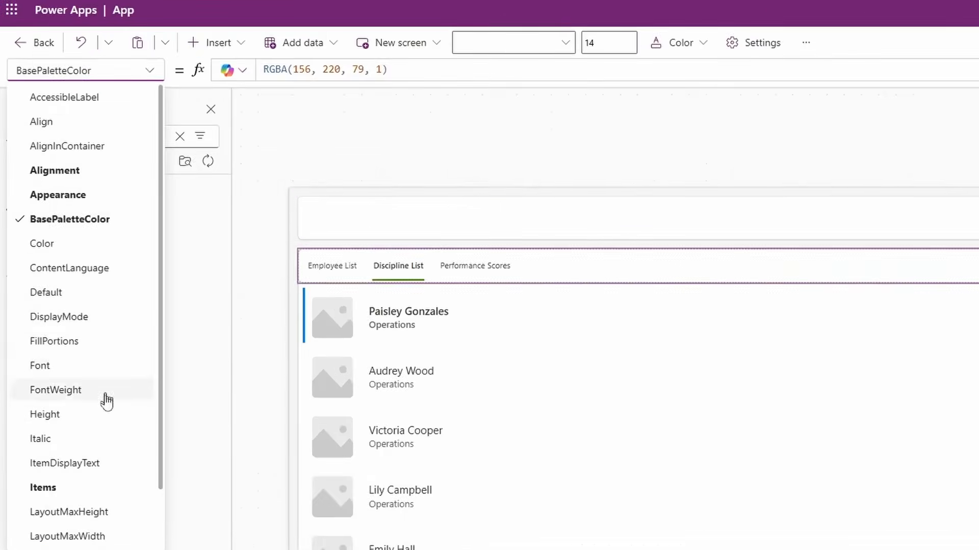
{"action": "left_click", "coordinate": [265, 492]}
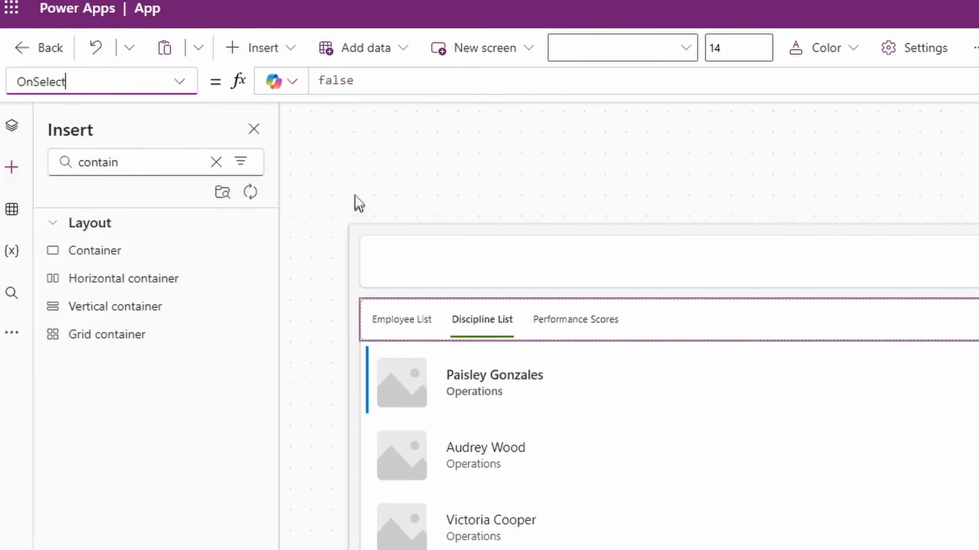
{"action": "left_click", "coordinate": [336, 81]}
{"action": "double_click", "coordinate": [326, 80]}
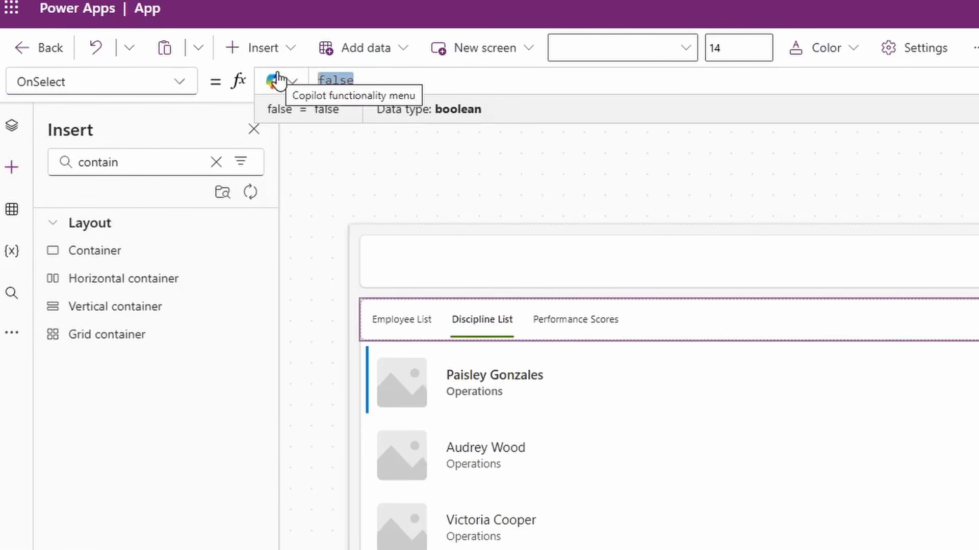
{"action": "type", "text": "Set(varUniqueID"}
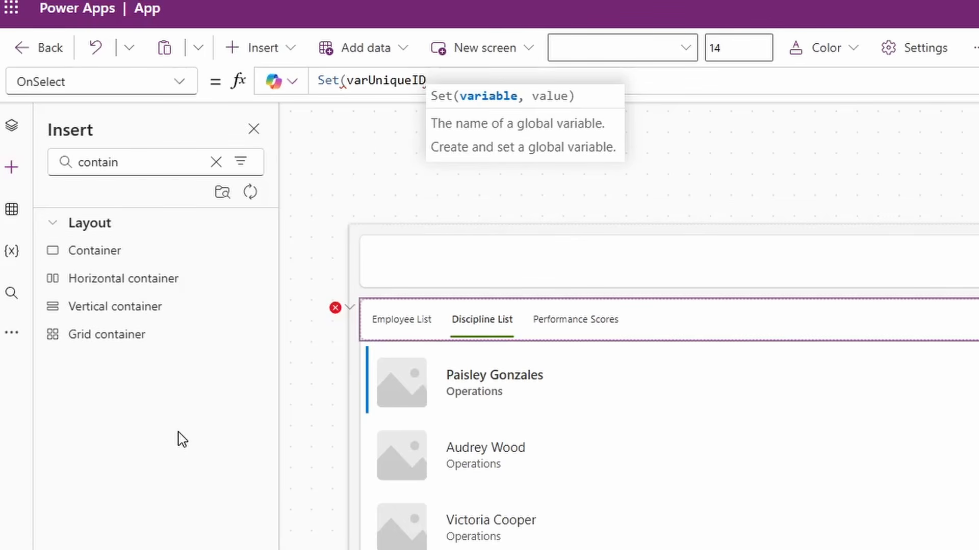
{"action": "type", "text": ","}
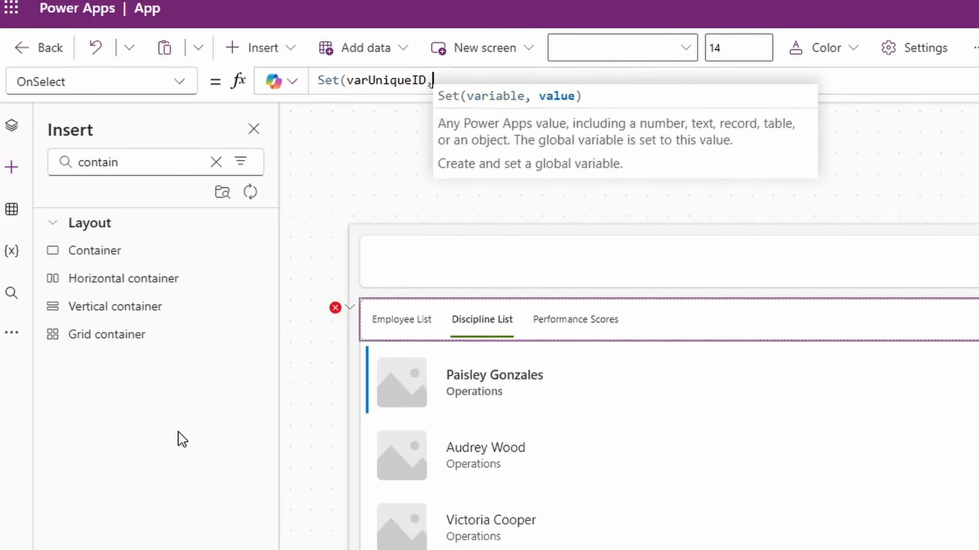
{"action": "type", "text": "Self."}
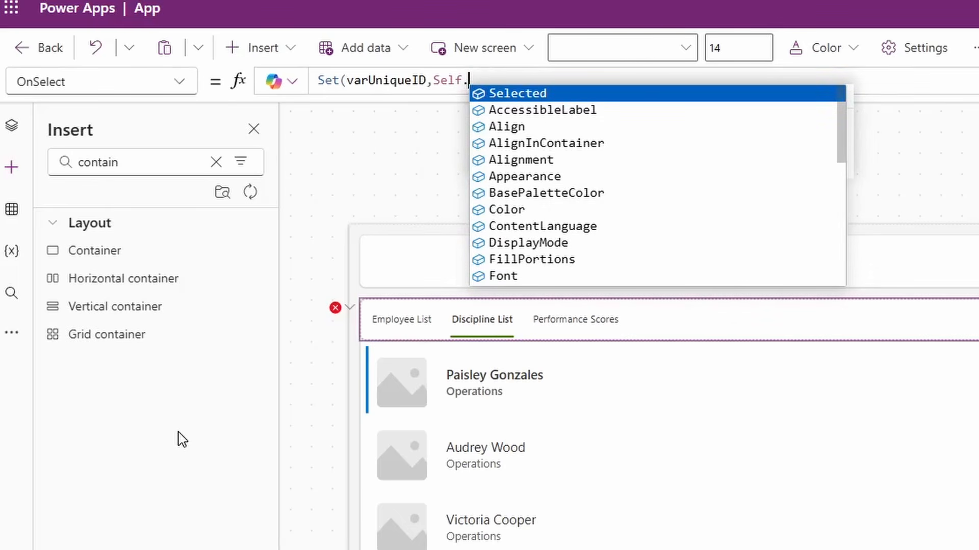
{"action": "type", "text": "Selected."}
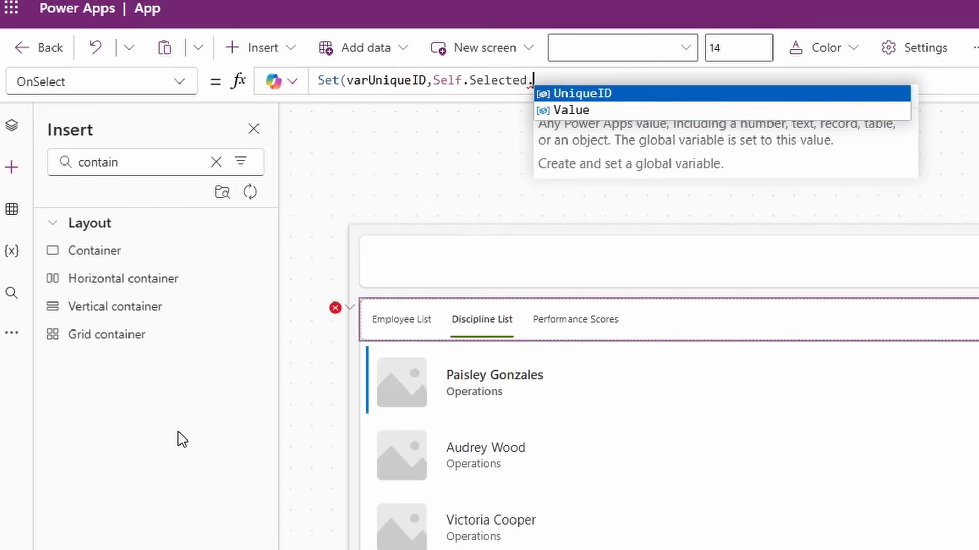
{"action": "key", "text": "Down"}
{"action": "key", "text": "Up"}
{"action": "key", "text": "Tab"}
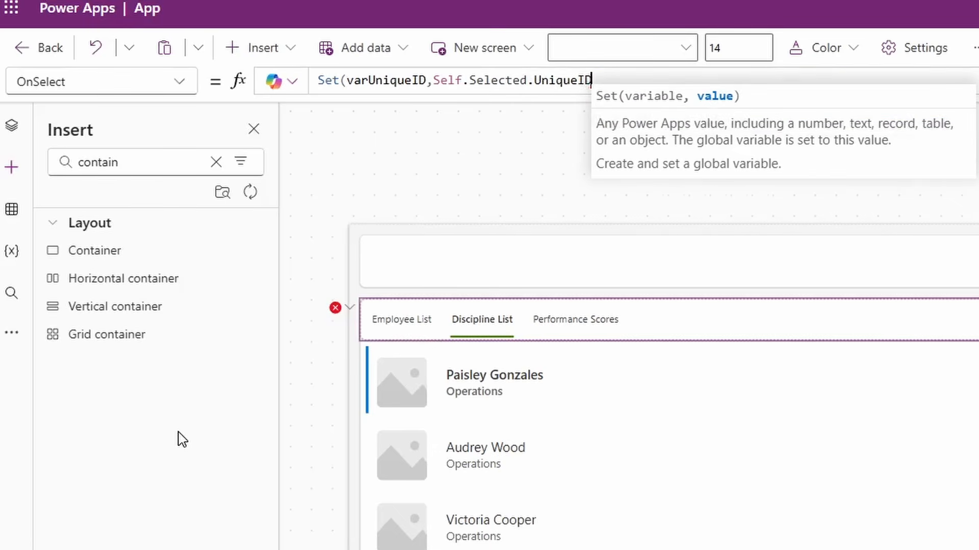
{"action": "type", "text": ")"}
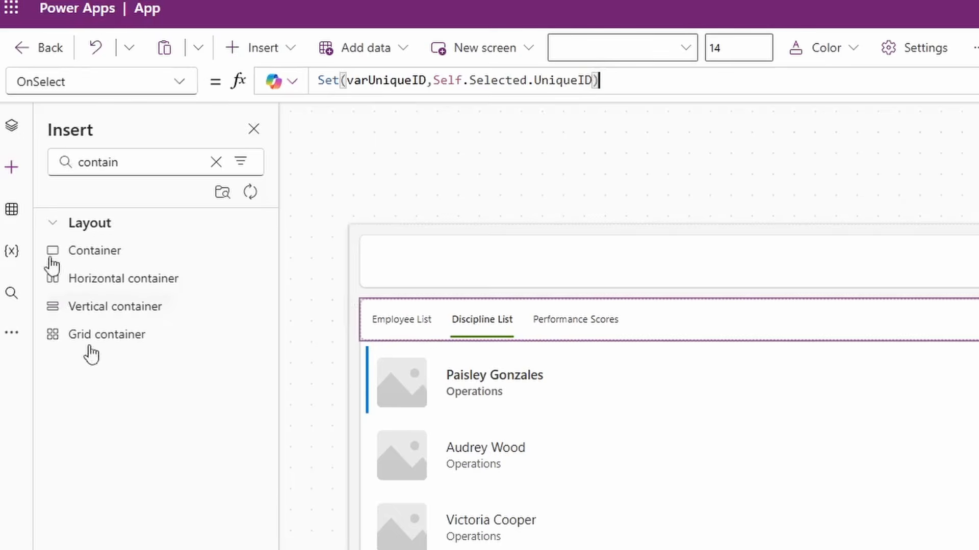
- Set the Visible formula of the container holding the gallery to varUniqueID = 1 || IsBlank(varUniqueID)
{"action": "left_click", "coordinate": [649, 315]}
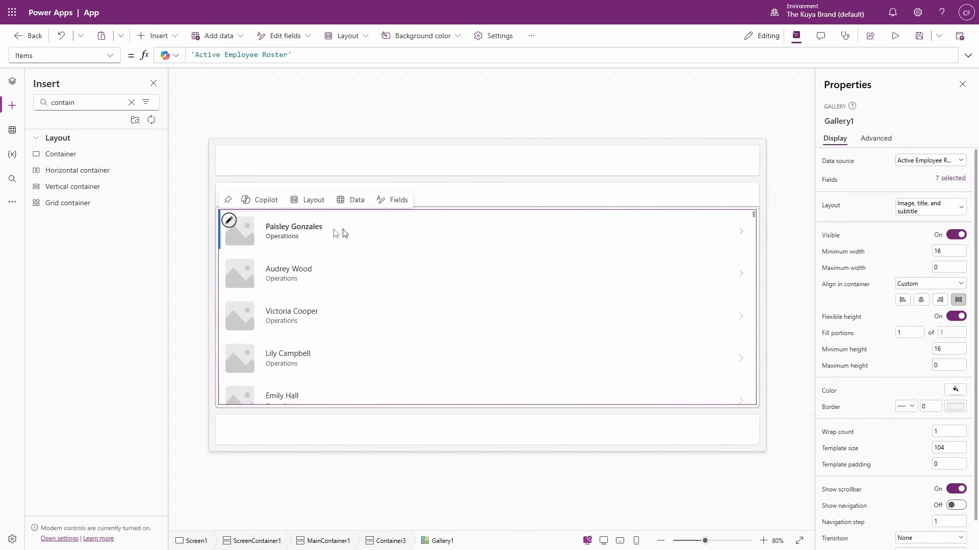
{"action": "left_click", "coordinate": [404, 540]}
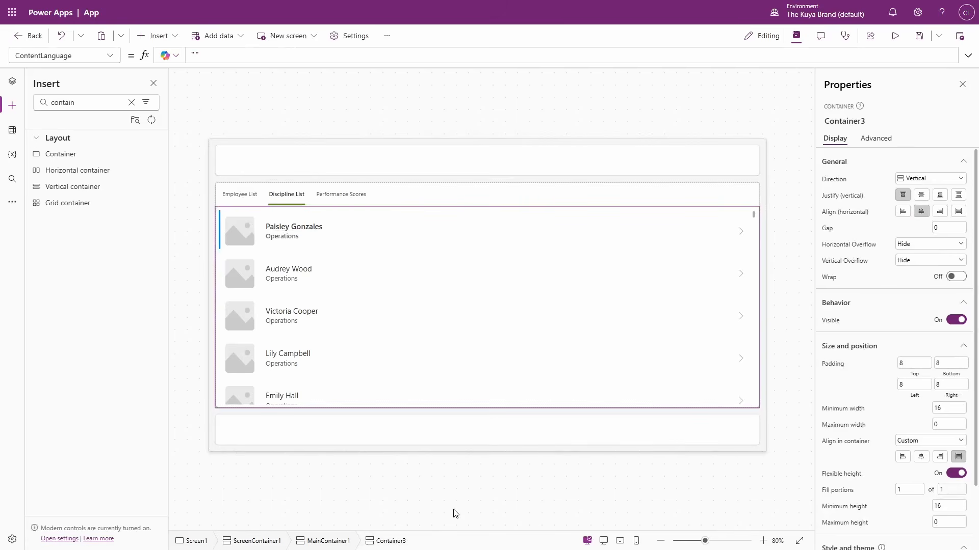
{"action": "left_click", "coordinate": [108, 55]}
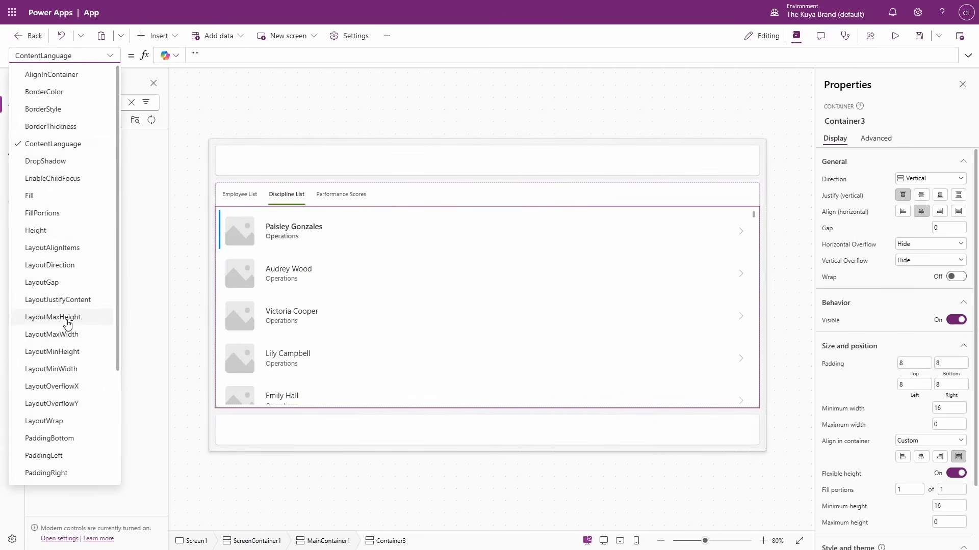
{"action": "scroll", "coordinate": [72, 321], "scroll_direction": "down", "scroll_amount": 3}
{"action": "left_click", "coordinate": [66, 423]}
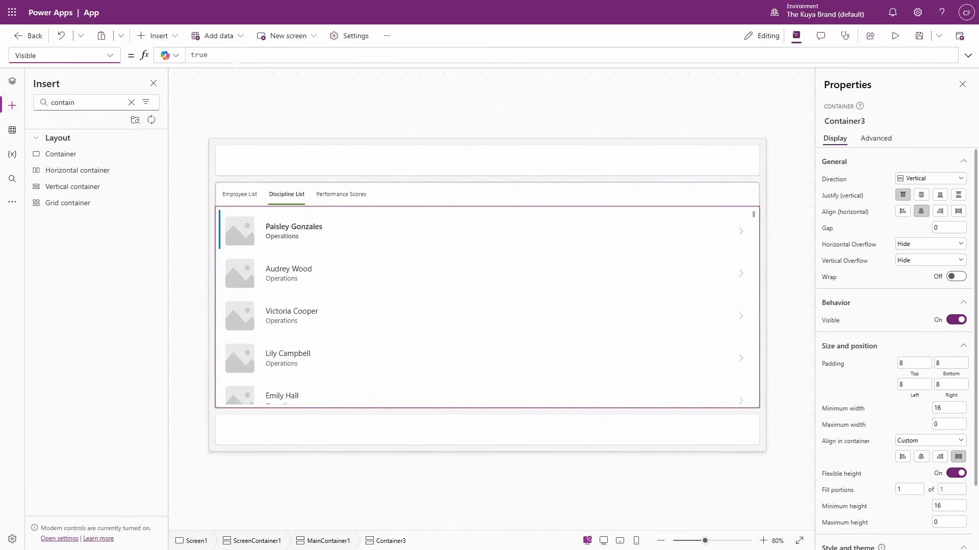
{"action": "left_click_drag", "start_coordinate": [210, 55], "coordinate": [189, 55]}
{"action": "type", "text": "var"}
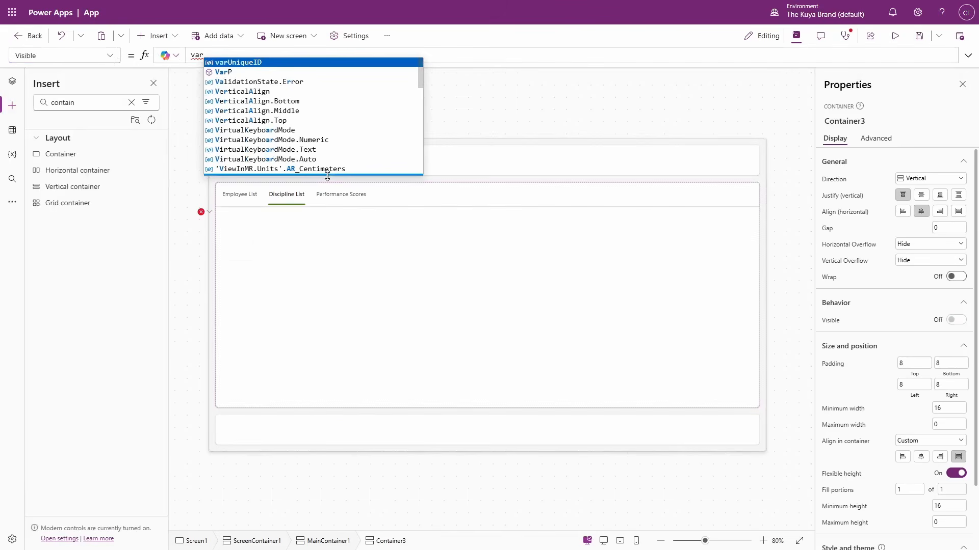
{"action": "key", "text": "Tab"}
{"action": "type", "text": "= 1"}
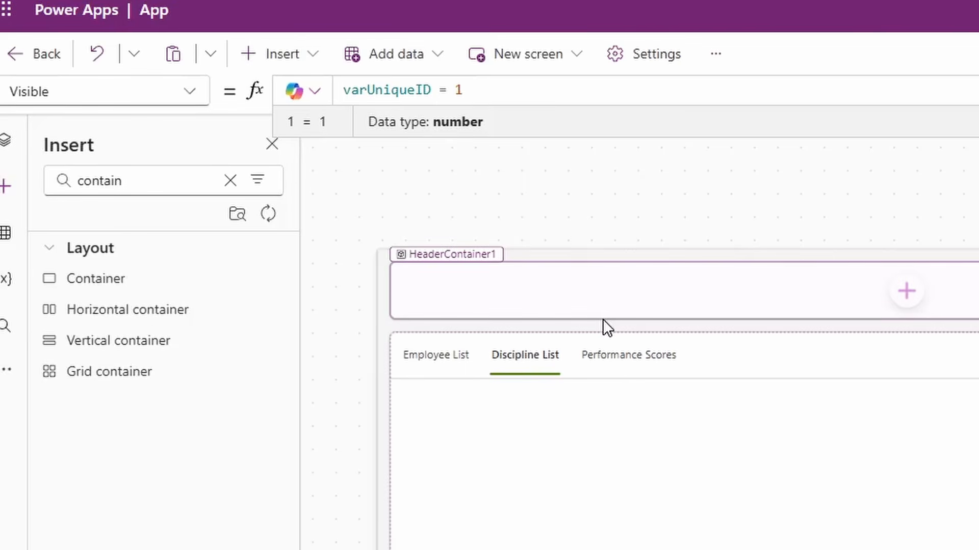
{"action": "type", "text": "||"}
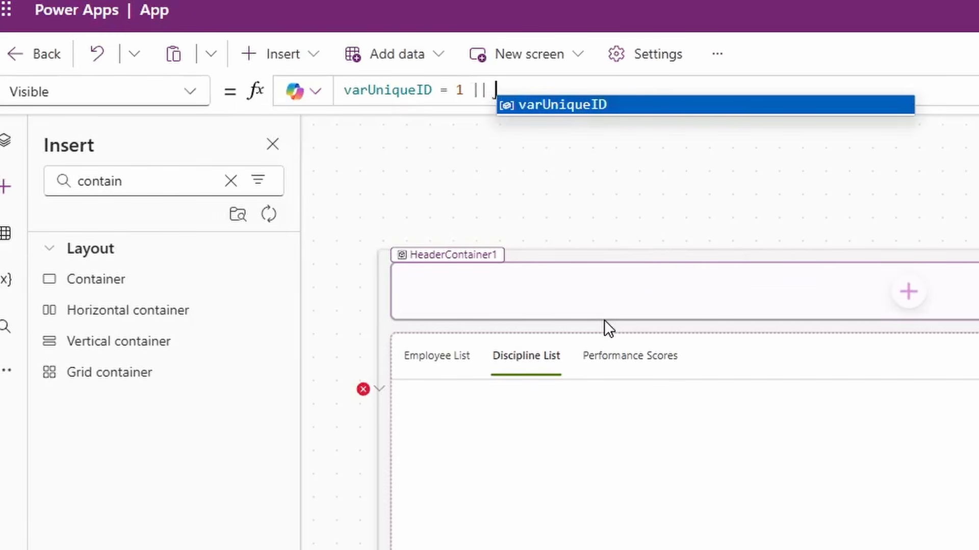
{"action": "type", "text": " IsBlank(var"}
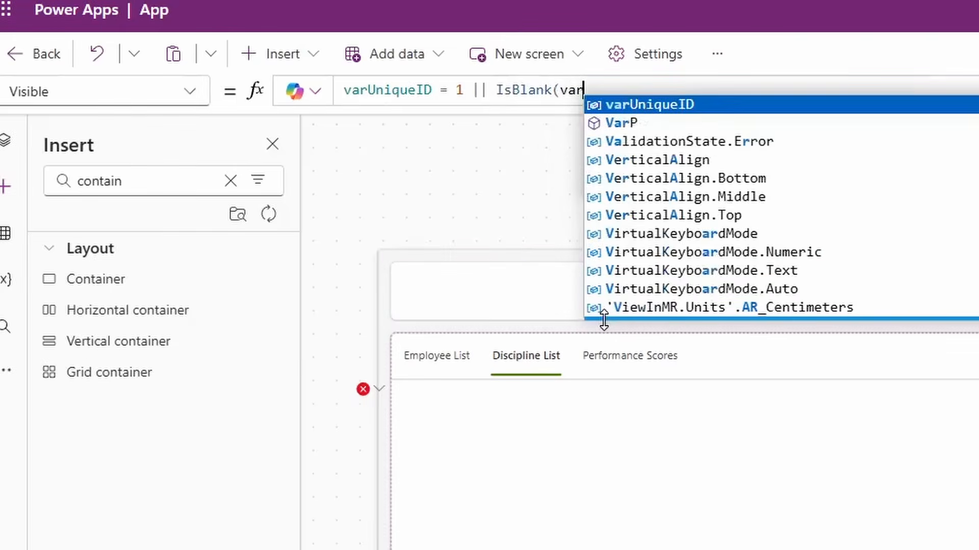
{"action": "type", "text": "UniqueID)"}
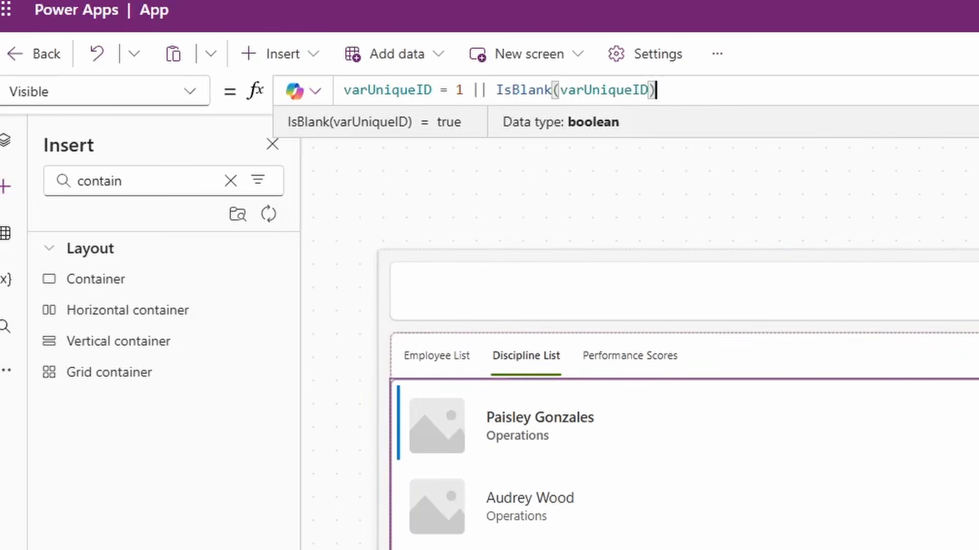
- Preview how the gallery responds to the Employee List, Discipline List and Performance Scores tabs, then select the tab list in the editor
{"action": "left_click", "coordinate": [903, 39]}
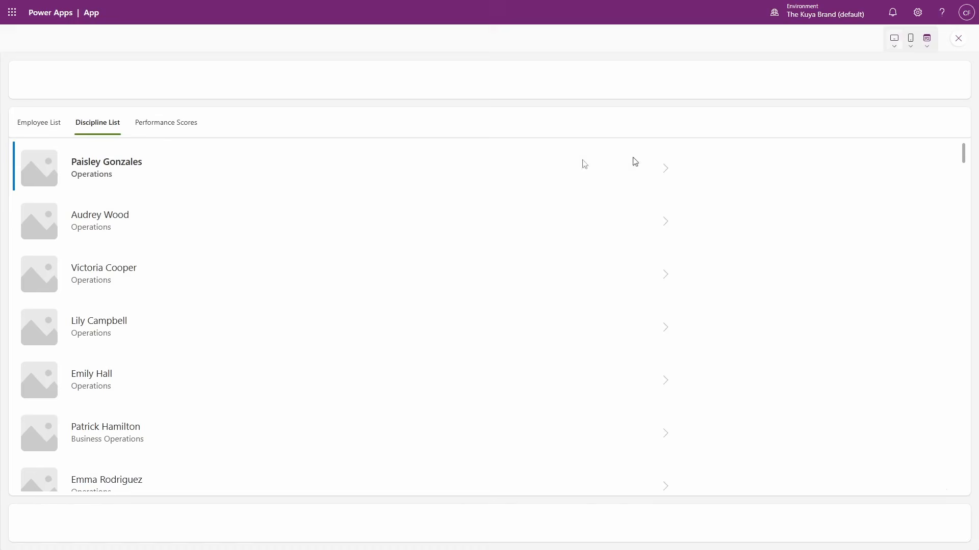
{"action": "left_click", "coordinate": [39, 131]}
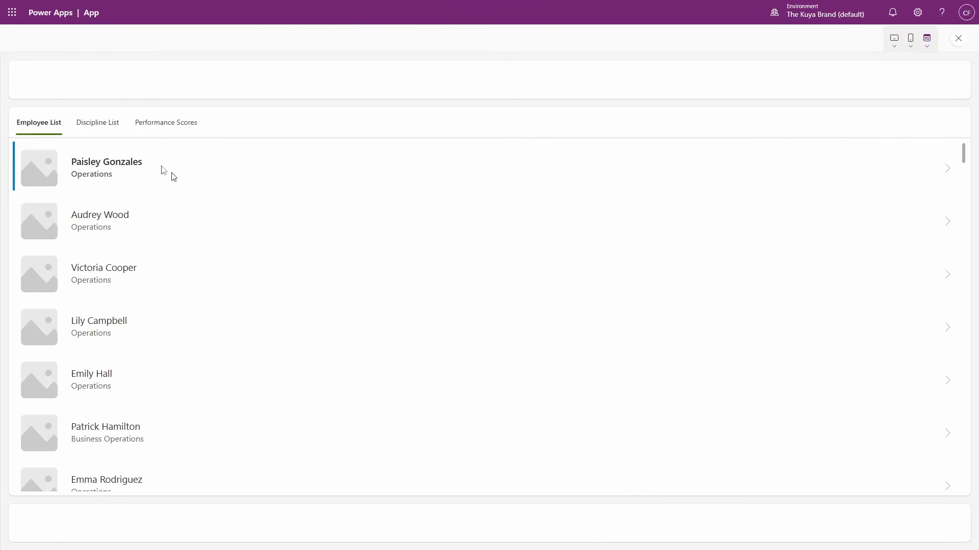
{"action": "left_click", "coordinate": [112, 128]}
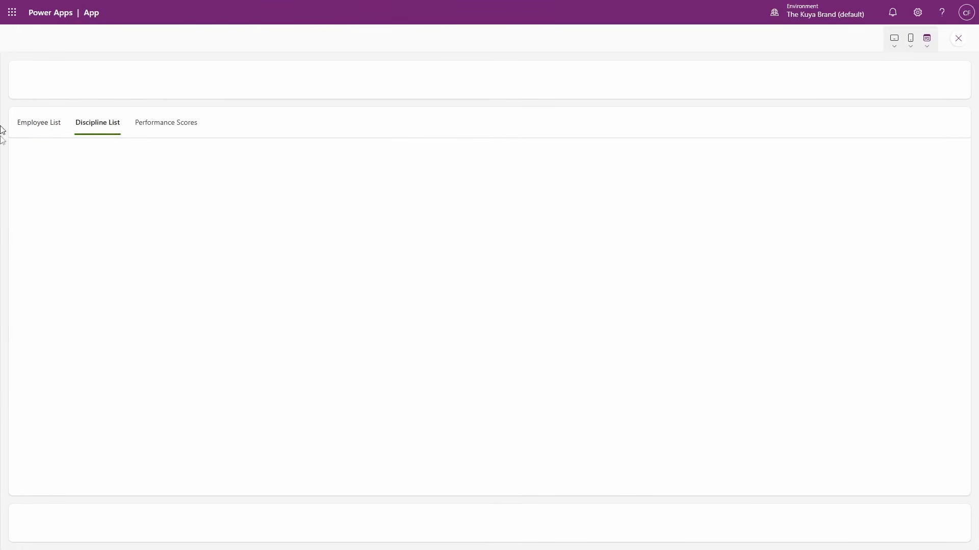
{"action": "left_click", "coordinate": [190, 127]}
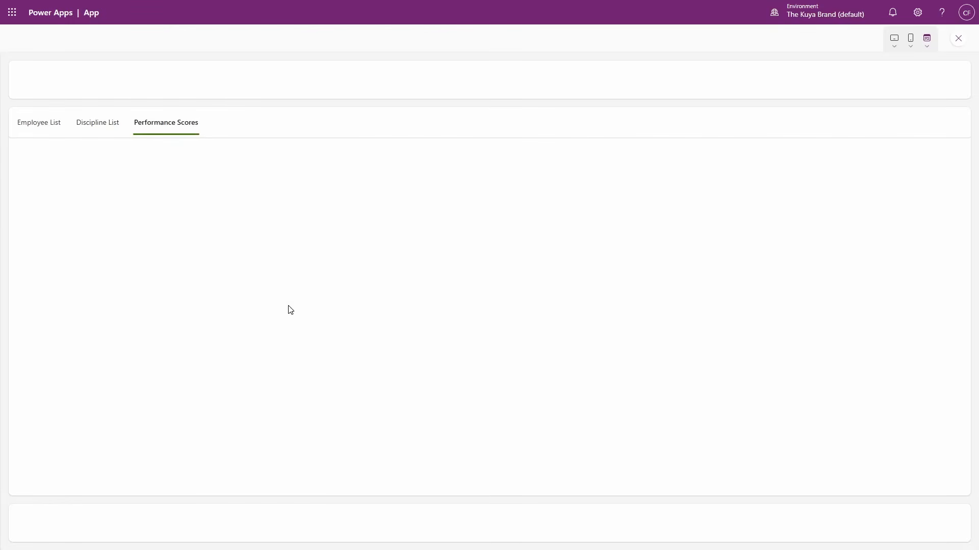
{"action": "left_click", "coordinate": [113, 127]}
{"action": "key", "text": "Escape"}
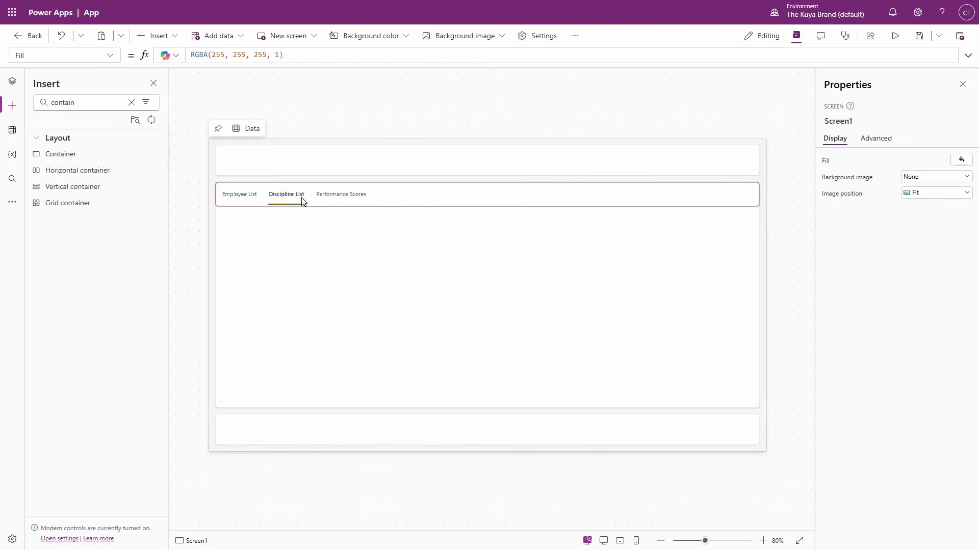
{"action": "left_click", "coordinate": [302, 202]}
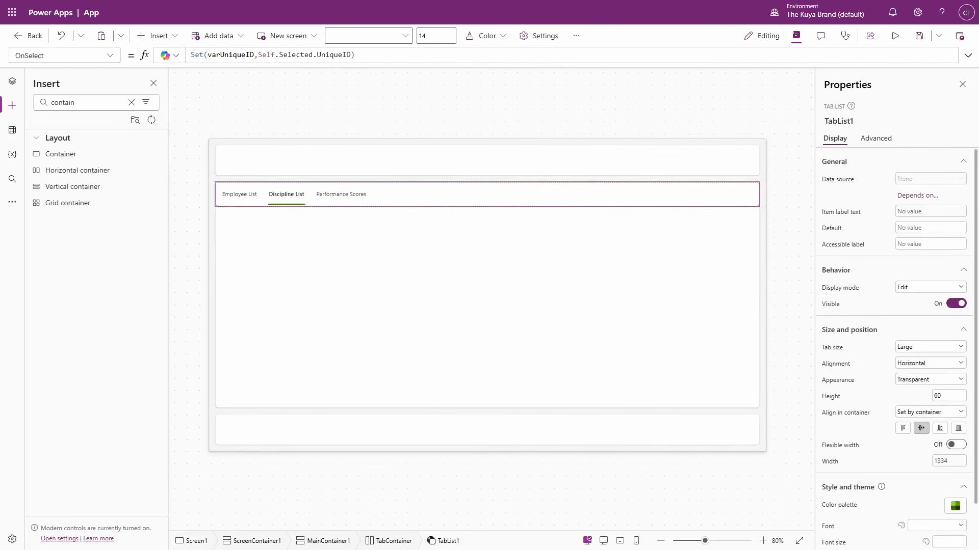
- Inspect the current value and data type of varUniqueID in the tab list's OnSelect formula
{"action": "double_click", "coordinate": [238, 55]}
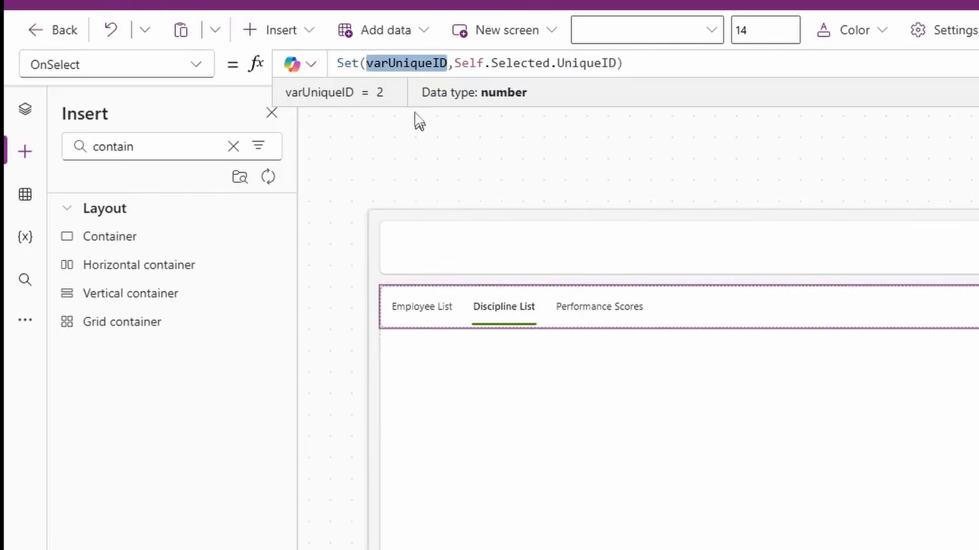
{"action": "left_click", "coordinate": [626, 64]}
{"action": "double_click", "coordinate": [418, 64]}
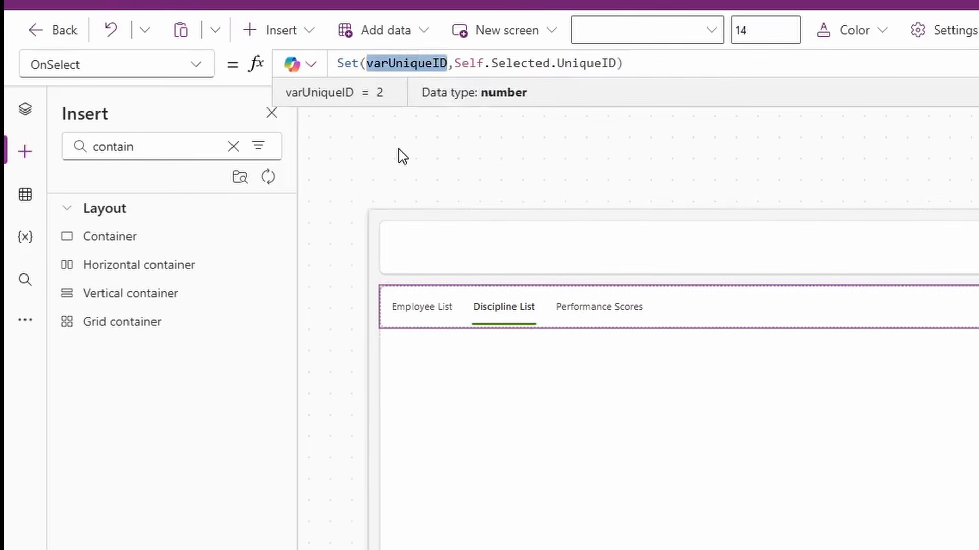
- Add a vertical container inside the main container and insert a form in it connected to the Discipline Report data source
{"action": "left_click", "coordinate": [750, 241]}
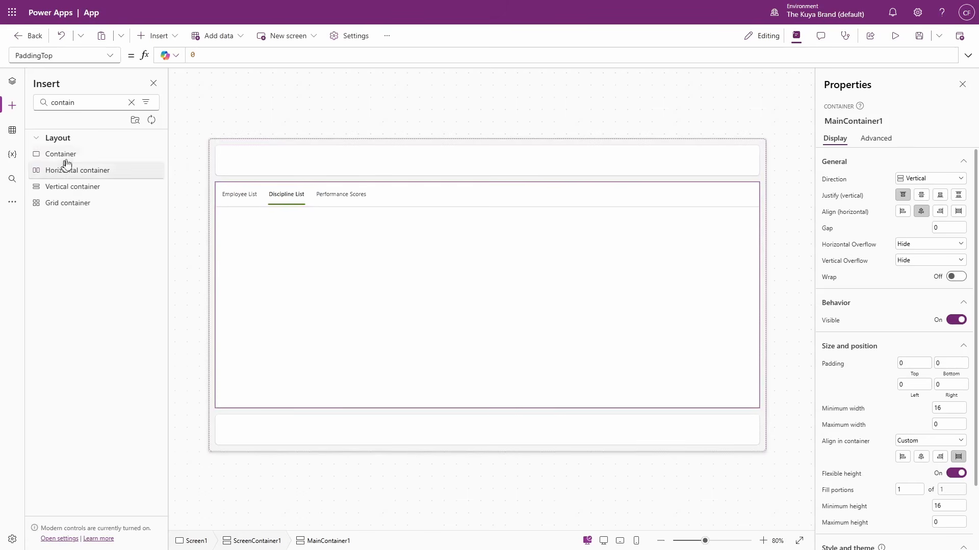
{"action": "left_click", "coordinate": [109, 192]}
{"action": "left_click", "coordinate": [491, 307]}
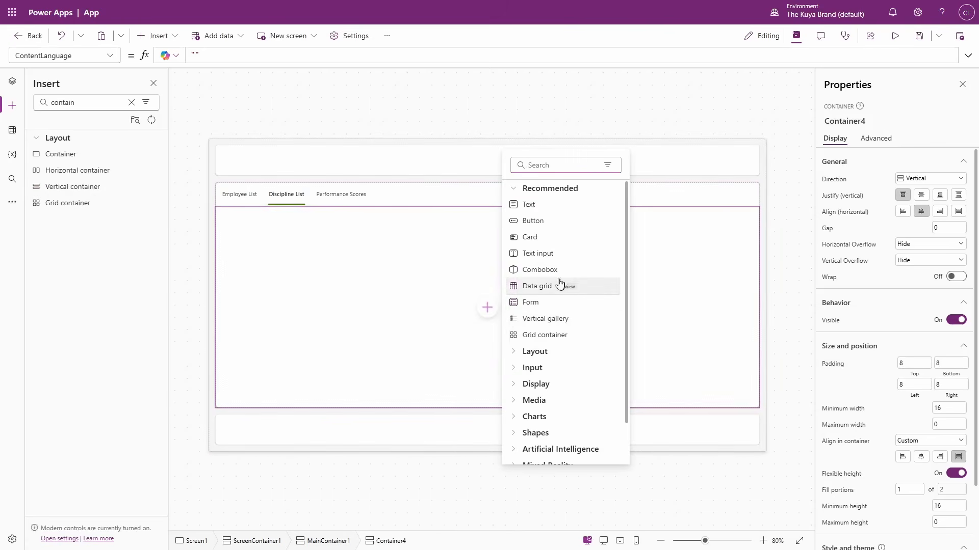
{"action": "left_click", "coordinate": [561, 305]}
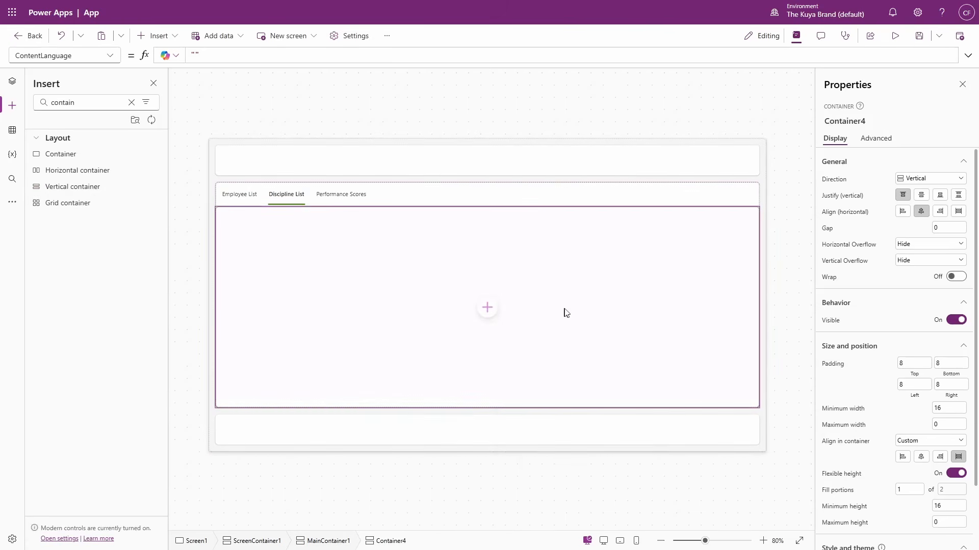
{"action": "left_click", "coordinate": [317, 332]}
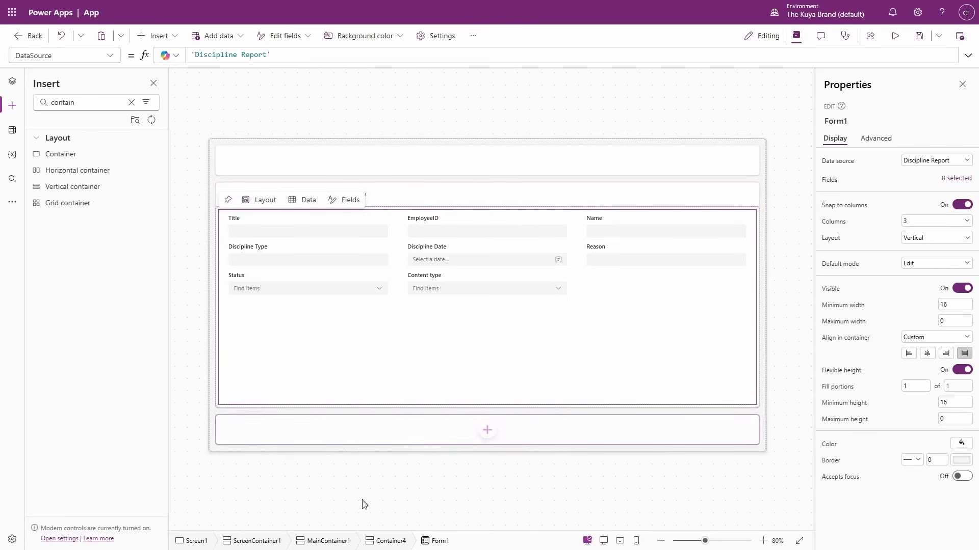
- Set the Visible formula of the container holding the Discipline Report form to varUniqueID = 2
{"action": "left_click", "coordinate": [394, 540]}
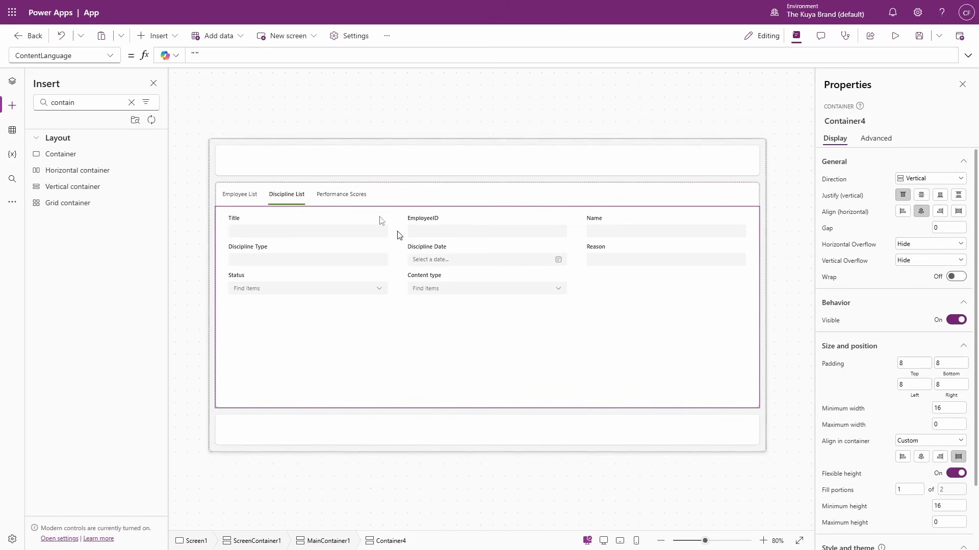
{"action": "left_click", "coordinate": [109, 56]}
{"action": "scroll", "coordinate": [51, 398], "scroll_direction": "down", "scroll_amount": 5}
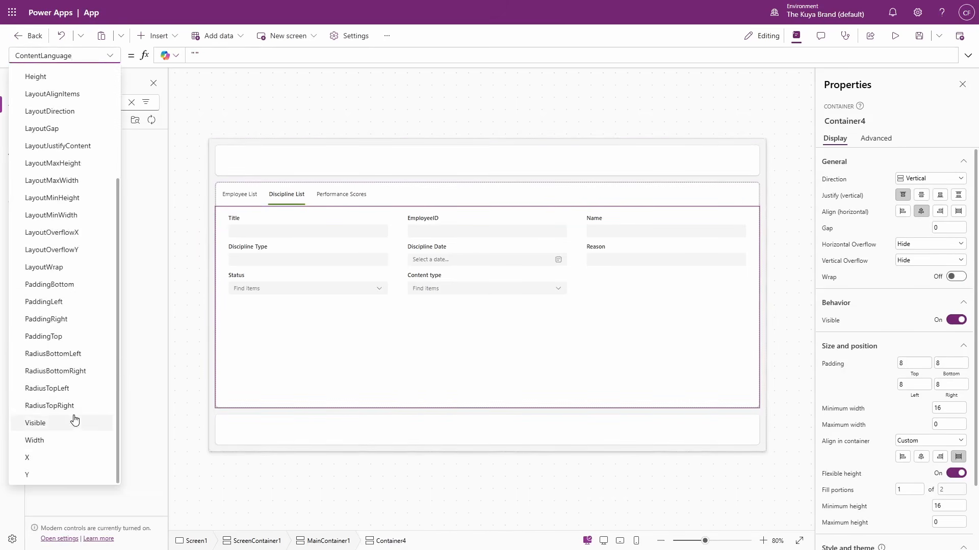
{"action": "left_click", "coordinate": [76, 420]}
{"action": "double_click", "coordinate": [196, 53]}
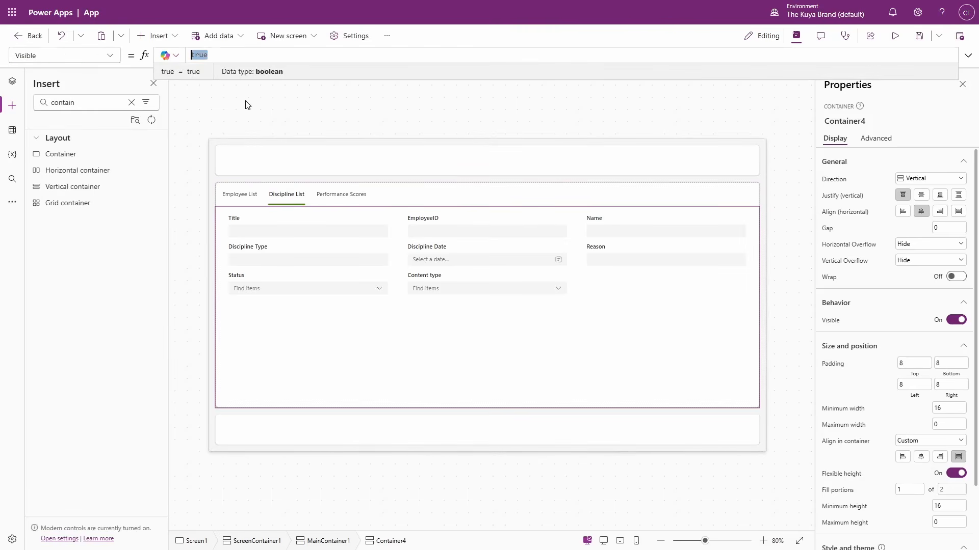
{"action": "type", "text": "var"}
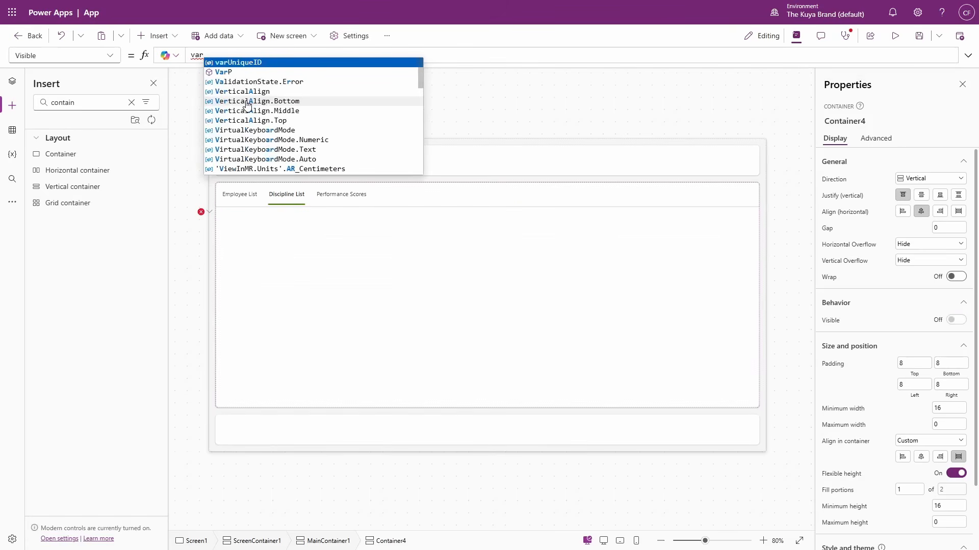
{"action": "type", "text": "UniqueID = 1"}
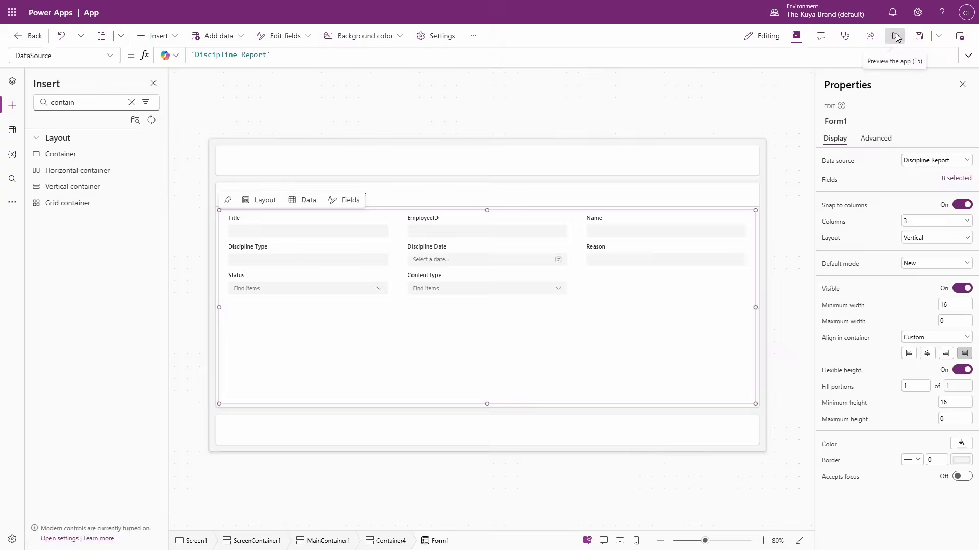
- Preview the app and check what the Employee List, Discipline List and Performance Scores tabs each display
{"action": "left_click", "coordinate": [895, 36]}
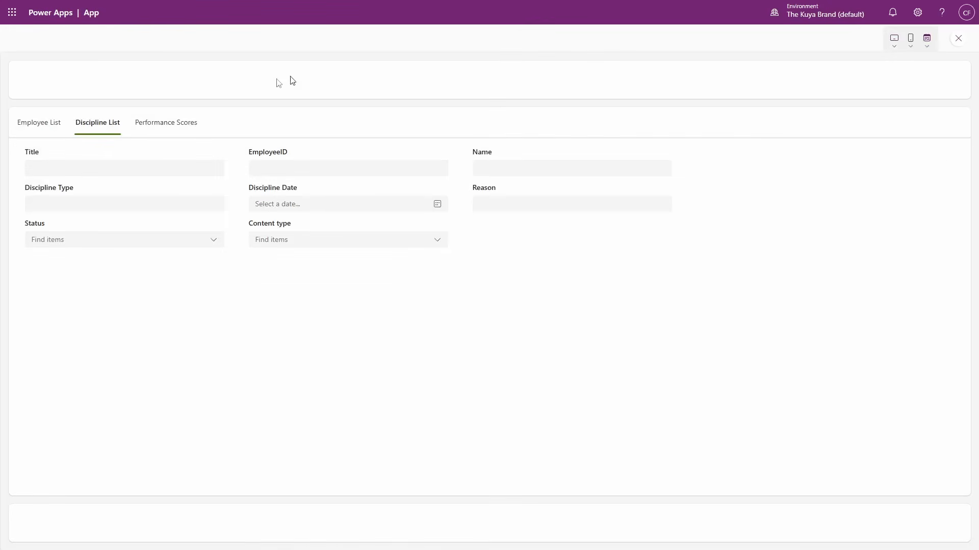
{"action": "left_click", "coordinate": [57, 134]}
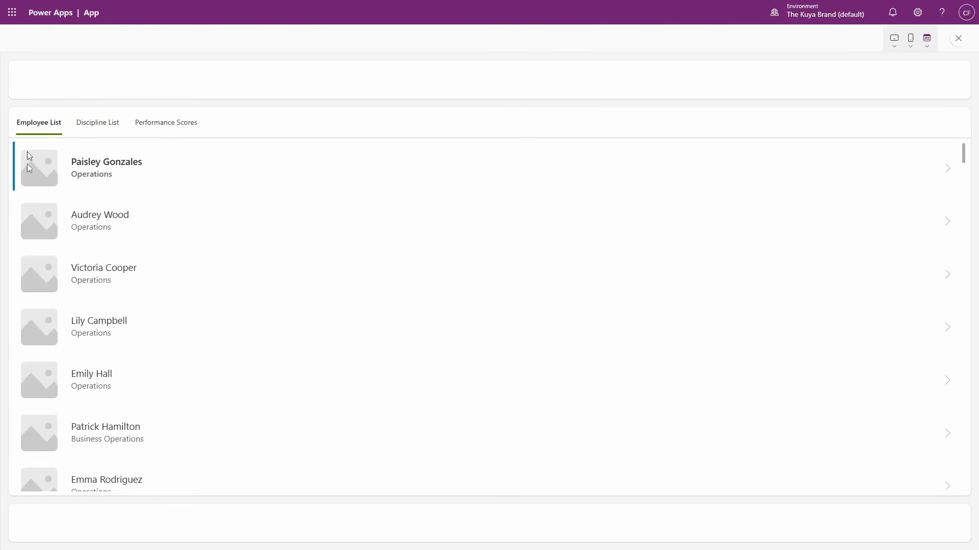
{"action": "left_click", "coordinate": [115, 131]}
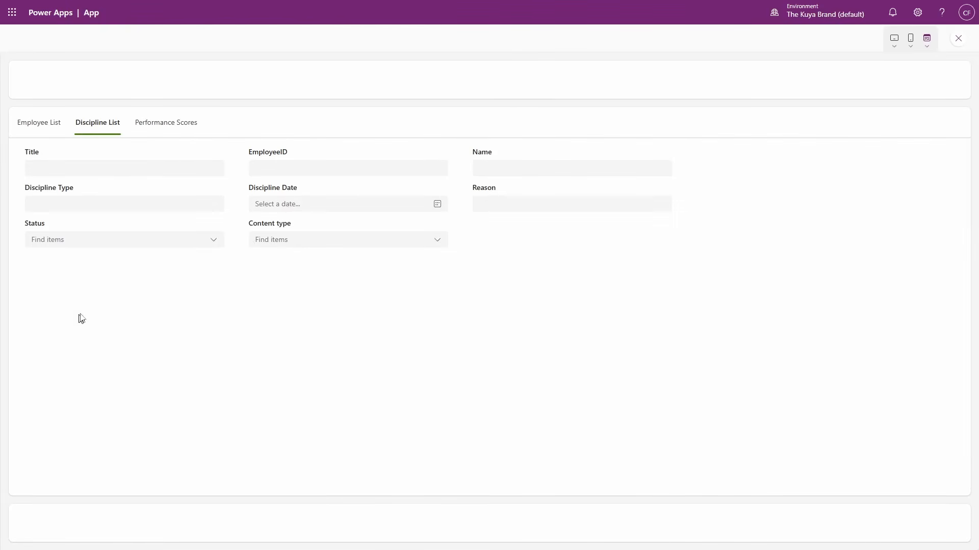
{"action": "left_click", "coordinate": [172, 130]}
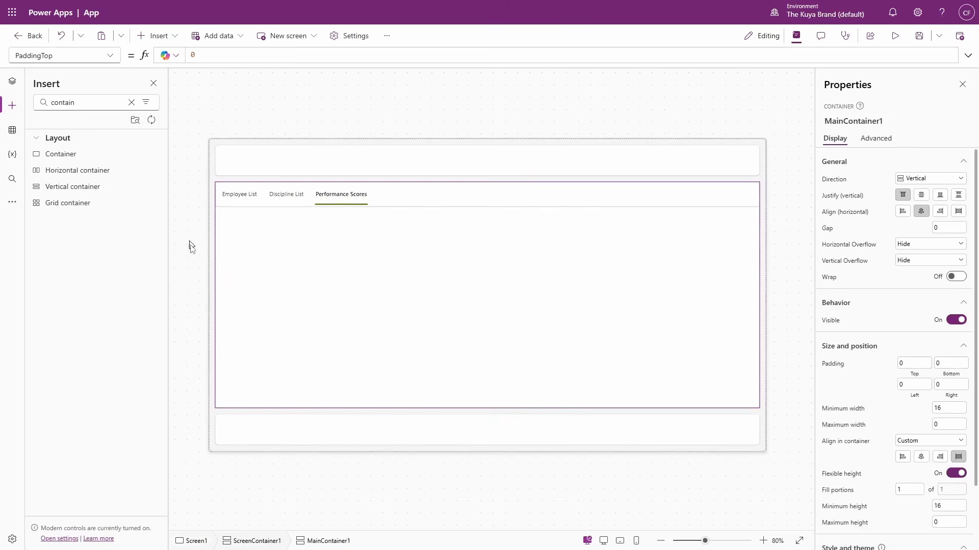
- Add another vertical container inside the main container with a vertical gallery connected to the Performance Scores data source
{"action": "left_click", "coordinate": [86, 191]}
{"action": "left_click", "coordinate": [486, 308]}
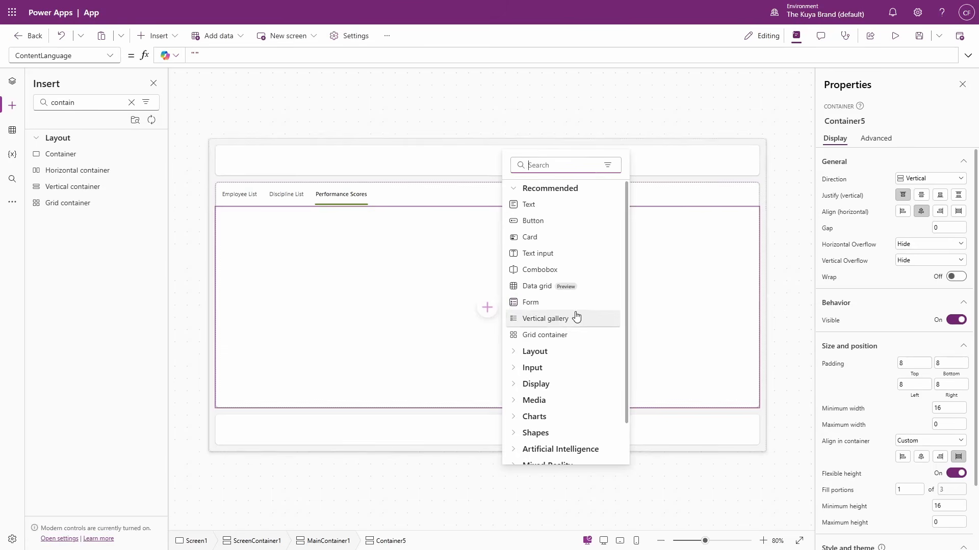
{"action": "left_click", "coordinate": [545, 318]}
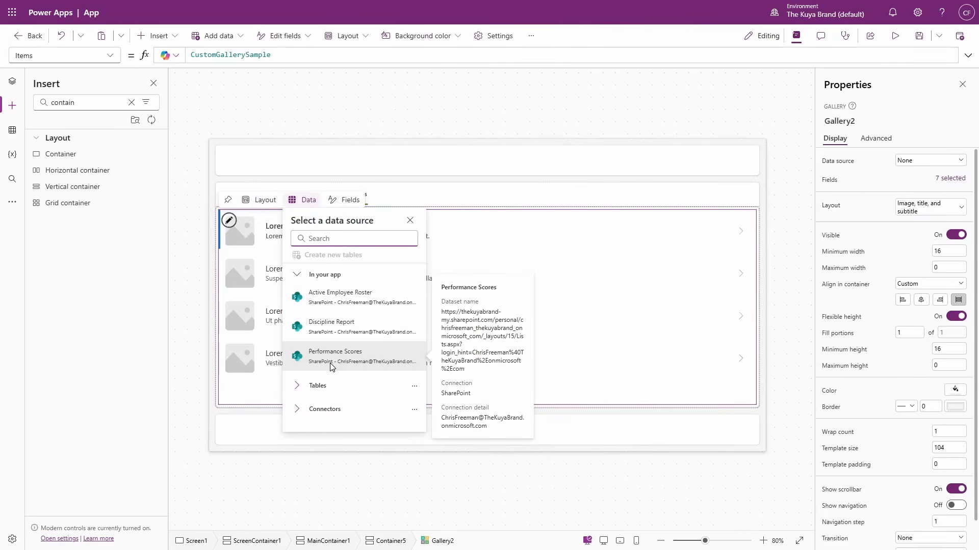
{"action": "left_click", "coordinate": [332, 365]}
- Switch through the three tabs on the editor canvas to check how the Performance Scores gallery shares space with the other containers
{"action": "left_click", "coordinate": [481, 160]}
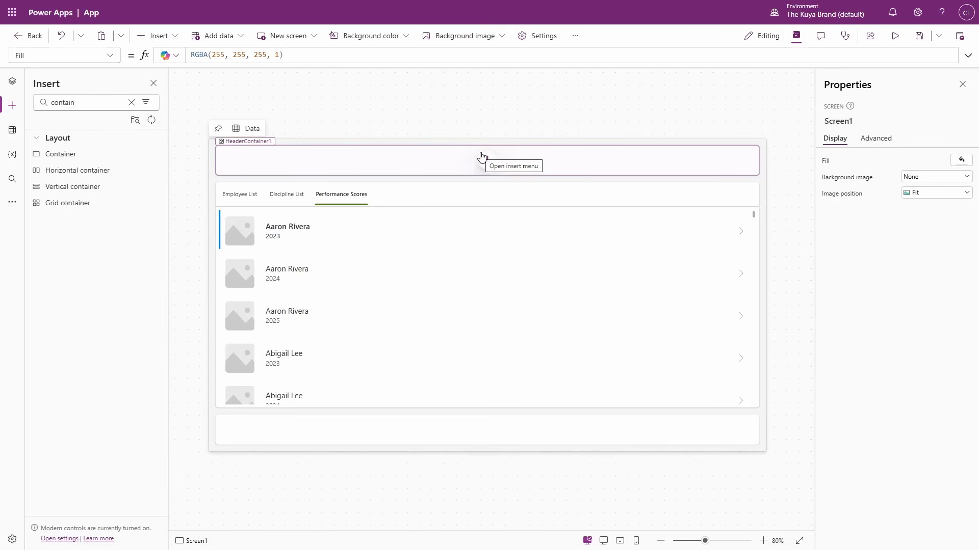
{"action": "left_click", "coordinate": [302, 203]}
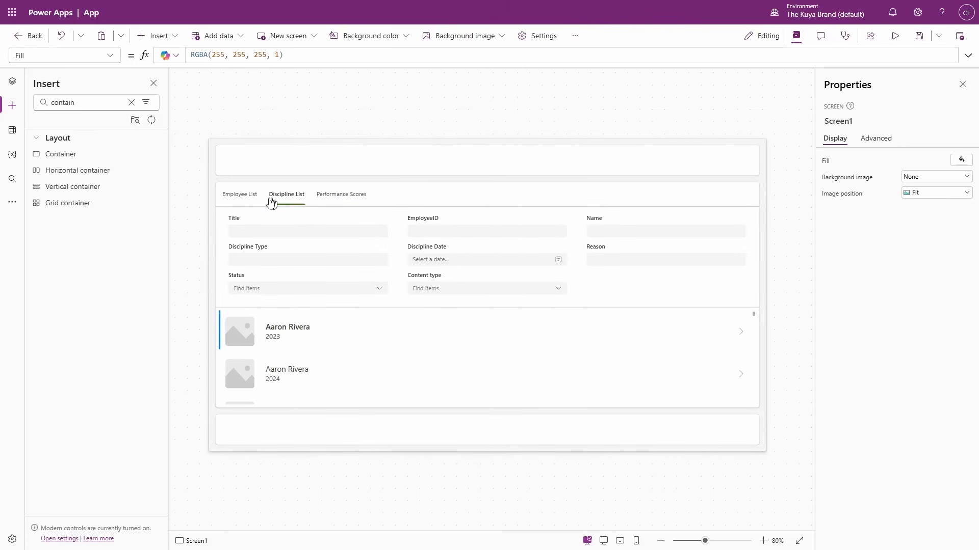
{"action": "left_click", "coordinate": [249, 195]}
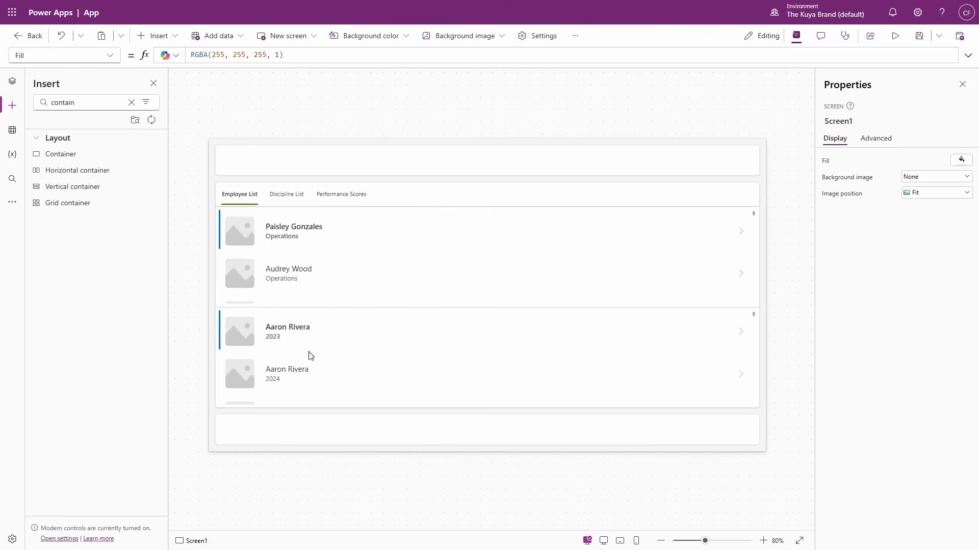
{"action": "left_click", "coordinate": [284, 197]}
{"action": "left_click", "coordinate": [351, 200]}
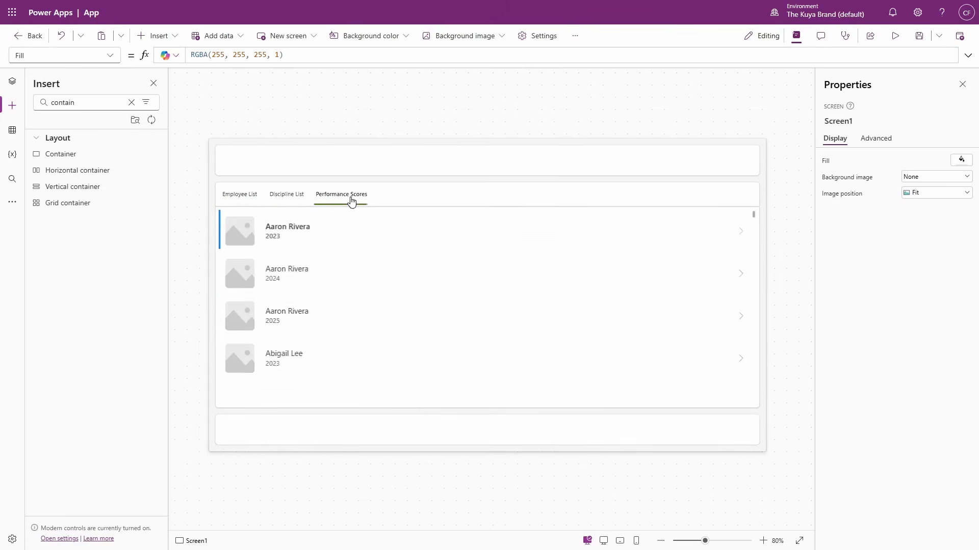
- Set the Visible formula of the container holding the Performance Scores gallery to varUniqueID = 3
{"action": "mouse_move", "coordinate": [719, 298]}
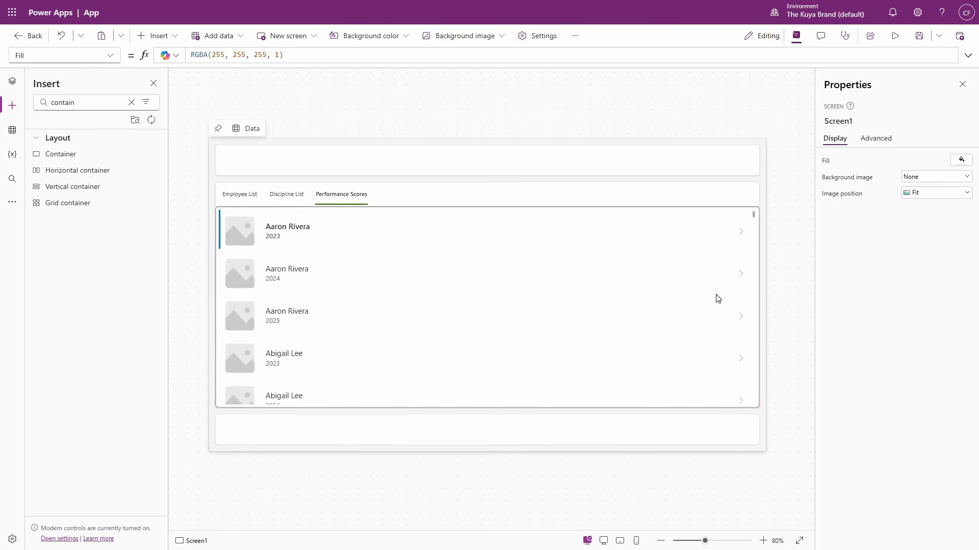
{"action": "left_click", "coordinate": [673, 298]}
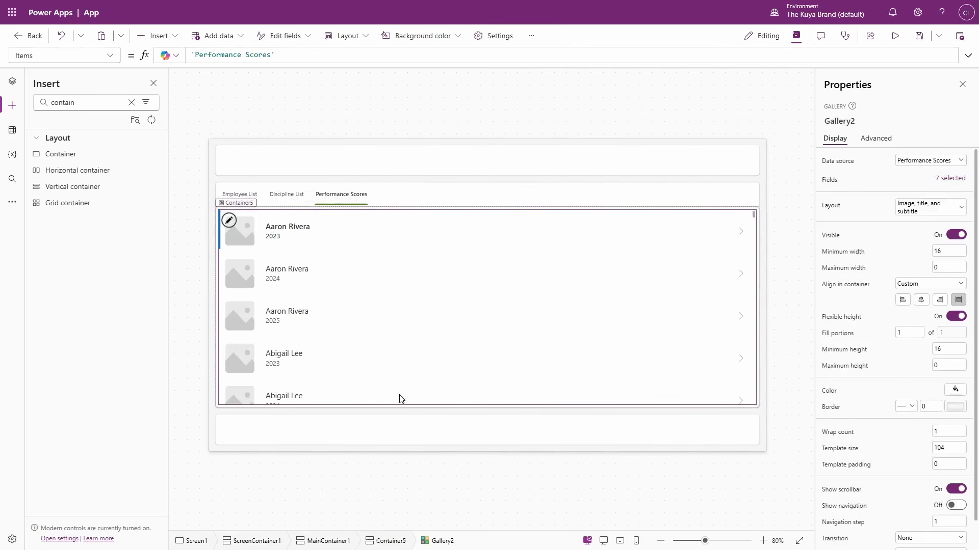
{"action": "left_click", "coordinate": [391, 541]}
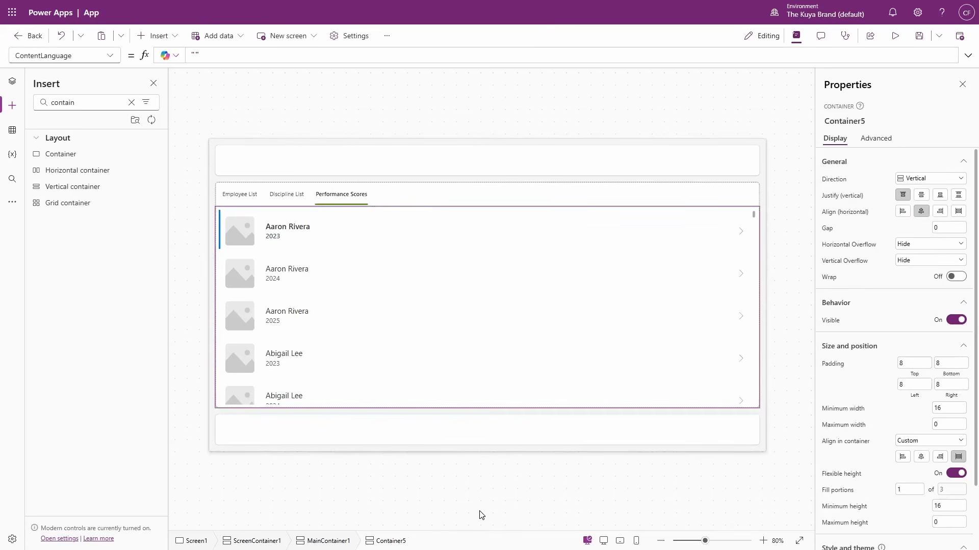
{"action": "left_click", "coordinate": [64, 55]}
{"action": "scroll", "coordinate": [76, 502], "scroll_direction": "down", "scroll_amount": 3}
{"action": "type", "text": "Visible"}
{"action": "key", "text": "Return"}
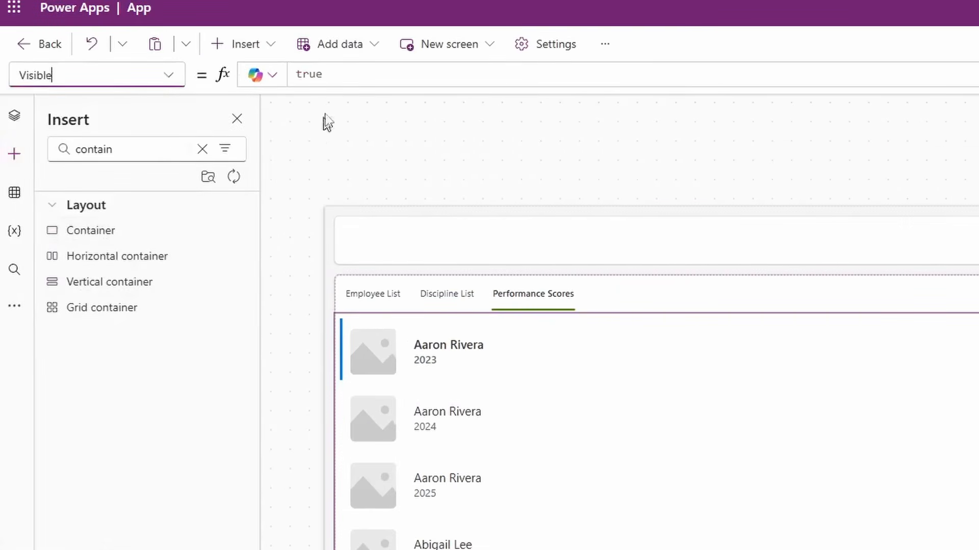
{"action": "left_click", "coordinate": [306, 75]}
{"action": "key", "text": "ctrl+a"}
{"action": "type", "text": "var"}
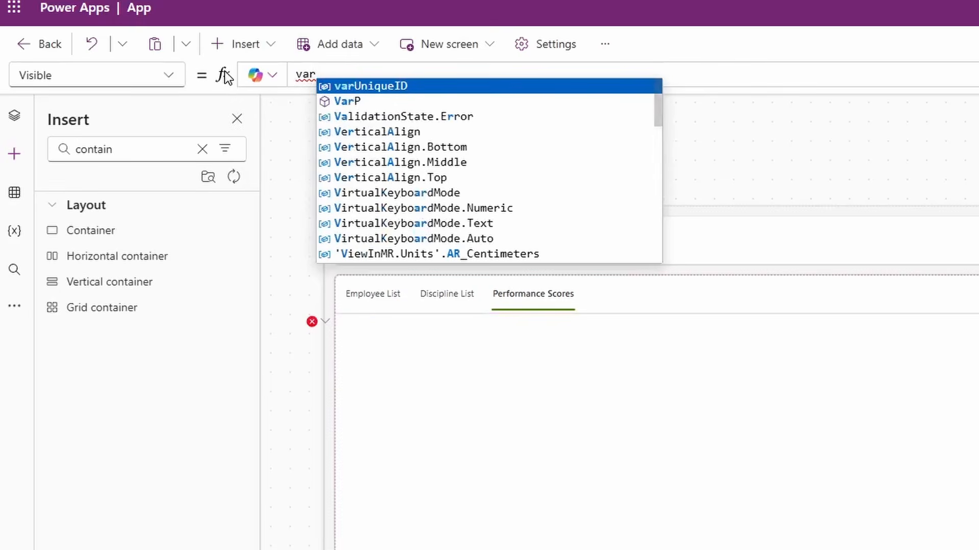
{"action": "key", "text": "Tab"}
{"action": "type", "text": "= 3"}
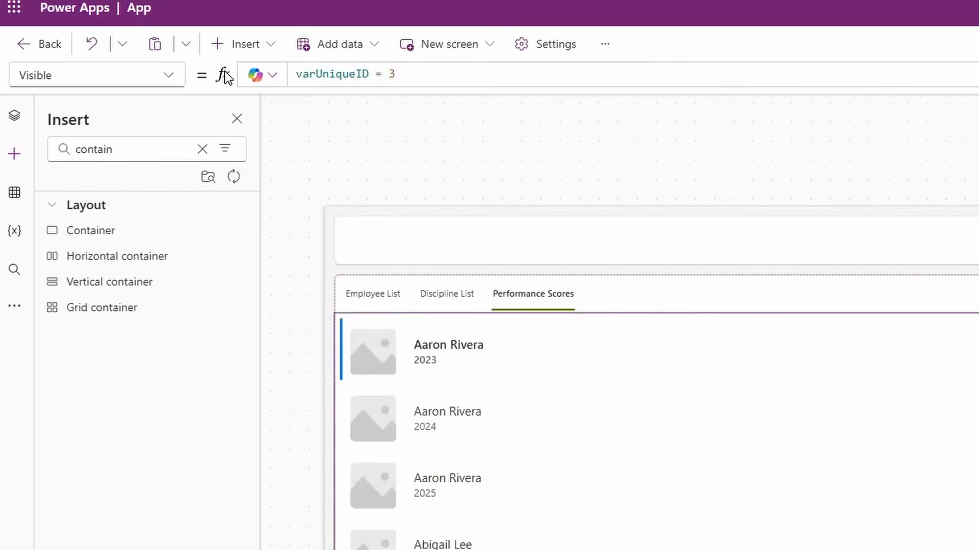
- Preview the app and switch repeatedly between all three tabs to check that each shows only its own container
{"action": "key", "text": "F5"}
{"action": "left_click", "coordinate": [89, 125]}
{"action": "left_click", "coordinate": [168, 123]}
{"action": "left_click", "coordinate": [92, 130]}
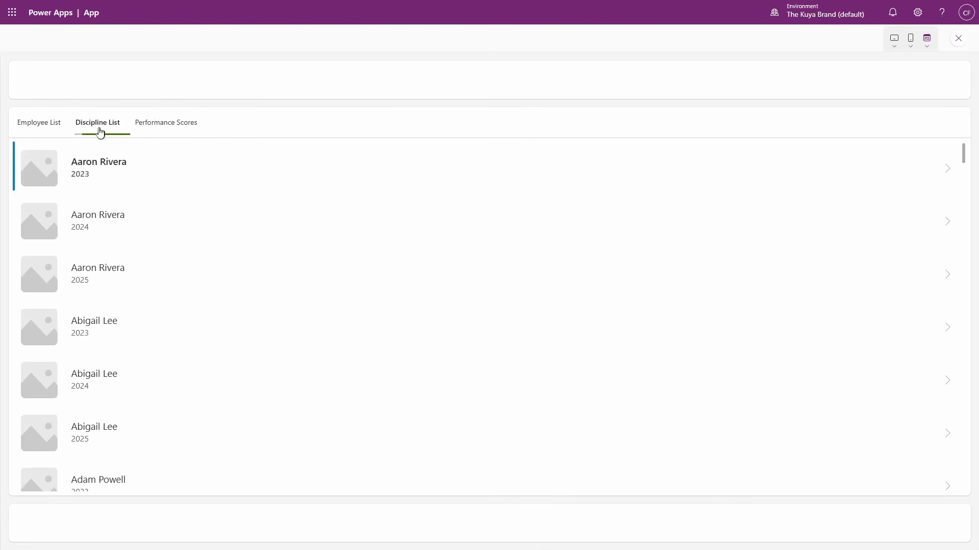
{"action": "left_click", "coordinate": [48, 131]}
{"action": "left_click", "coordinate": [98, 131]}
{"action": "left_click", "coordinate": [178, 132]}
{"action": "left_click", "coordinate": [39, 127]}
{"action": "left_click", "coordinate": [97, 127]}
{"action": "left_click", "coordinate": [190, 126]}
{"action": "left_click", "coordinate": [117, 128]}
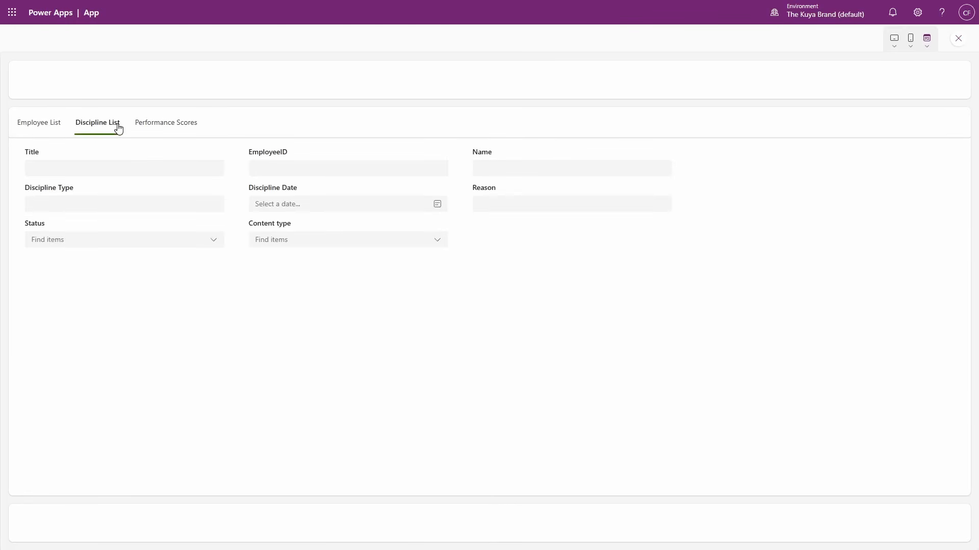